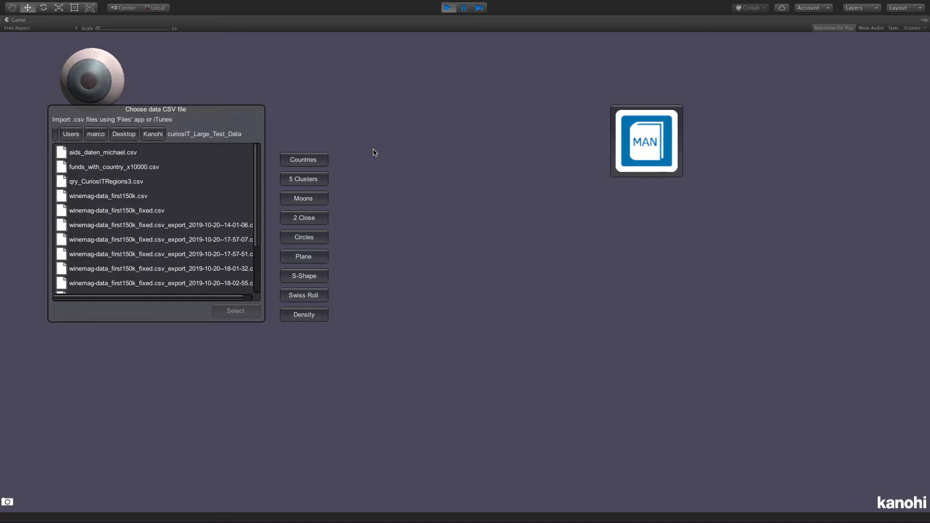
- Load the Countries sample data set and display it as a 2D/3D scatter plot
click(310, 162)
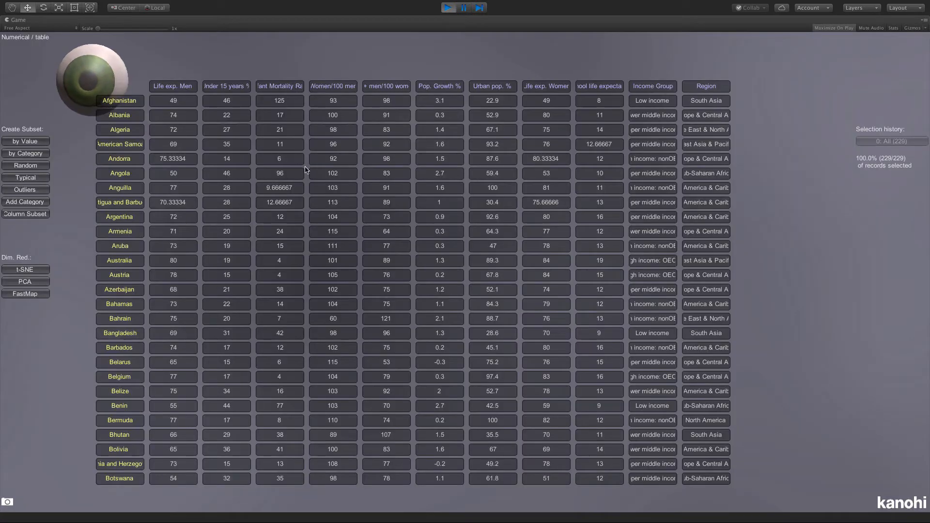
click(96, 82)
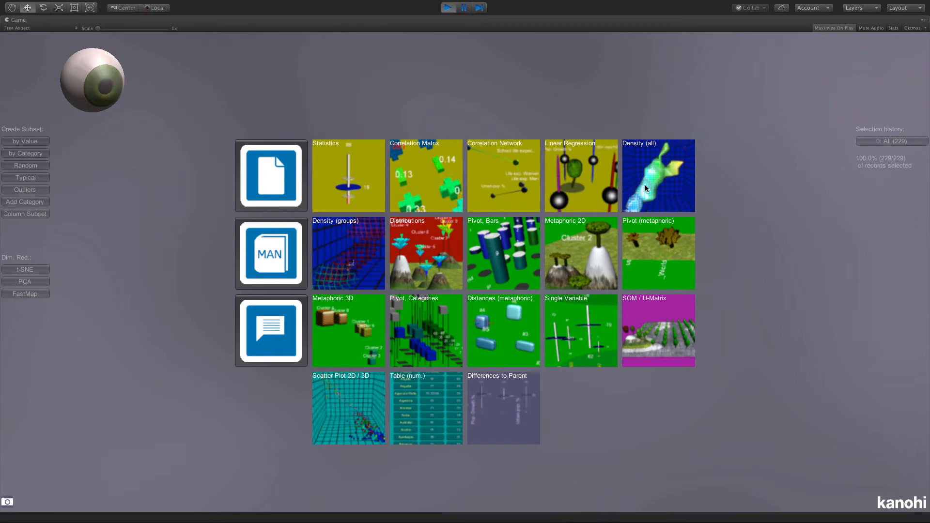
click(373, 394)
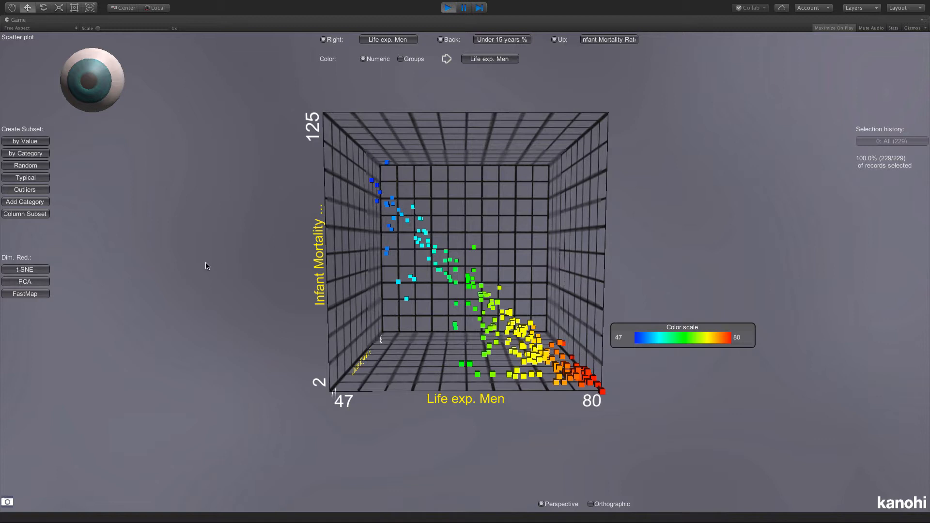
- Create a subset that keeps the 80% most typical records of the Countries data
click(34, 179)
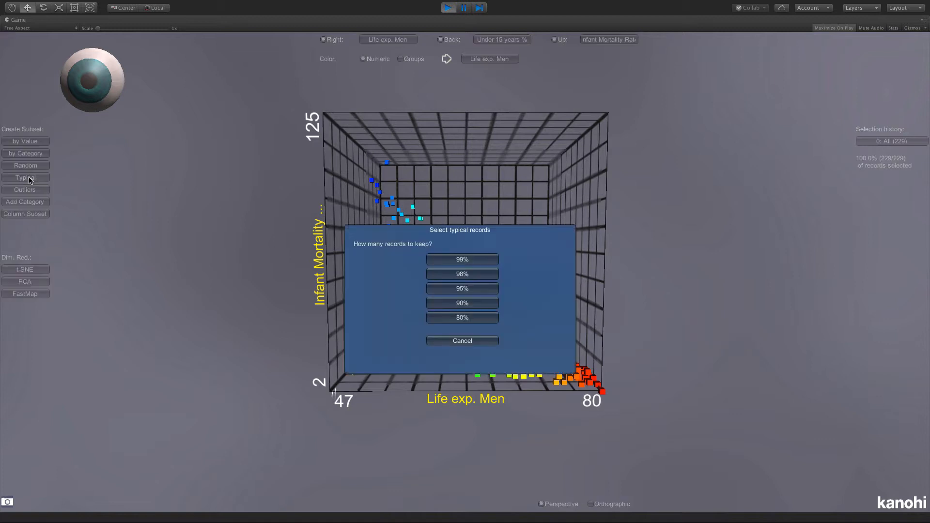
click(460, 319)
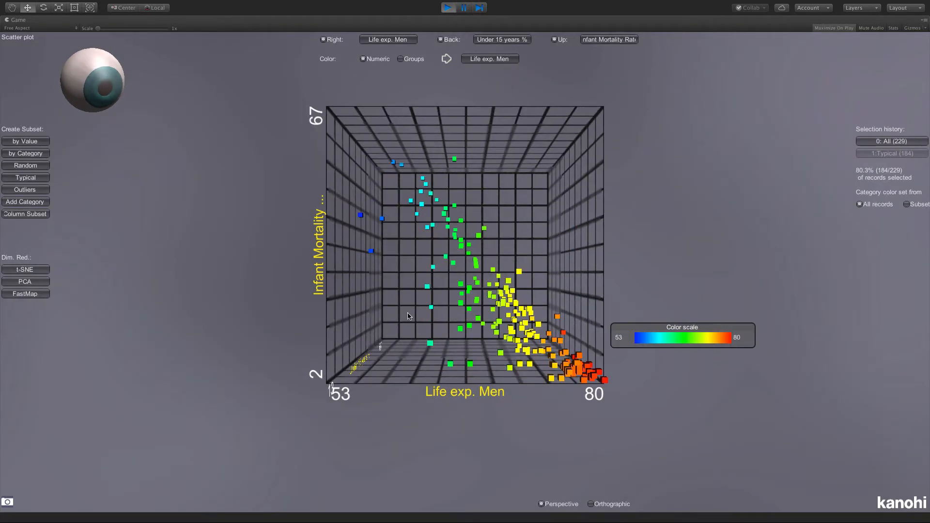
drag(405, 317, 410, 370)
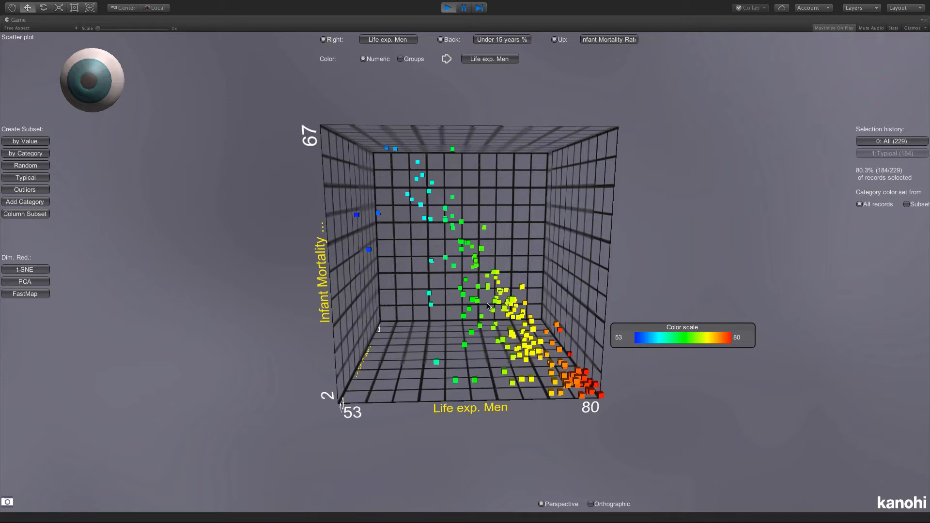
- Load the 5 Clusters sample data set and display it as a 2D/3D scatter plot
click(103, 83)
click(288, 179)
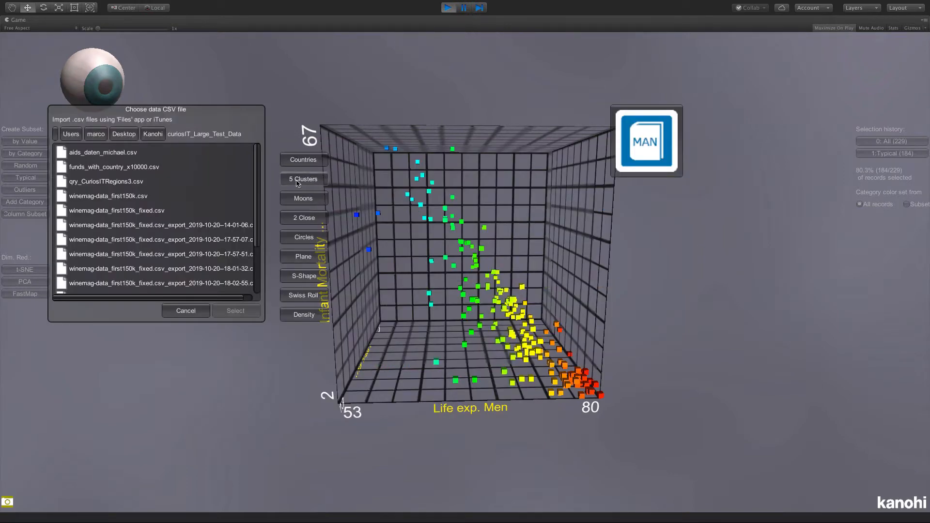
click(296, 182)
click(102, 87)
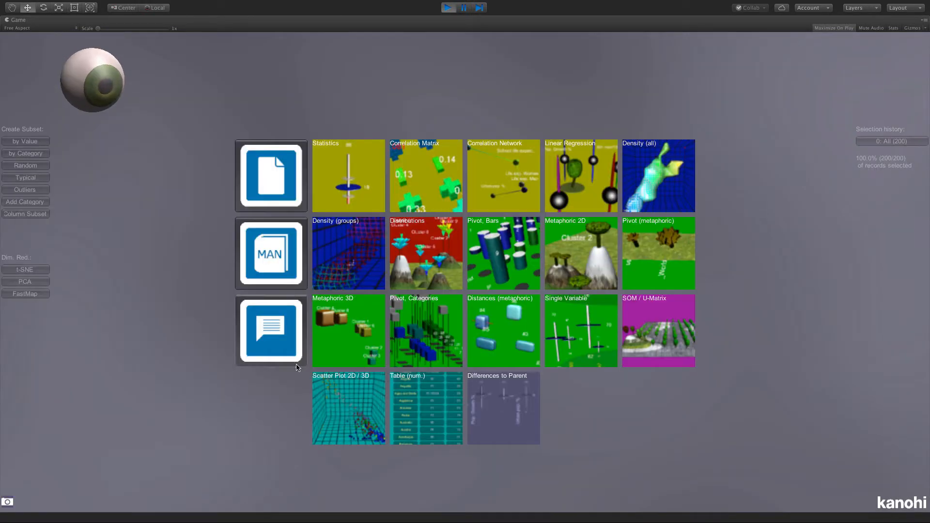
click(355, 405)
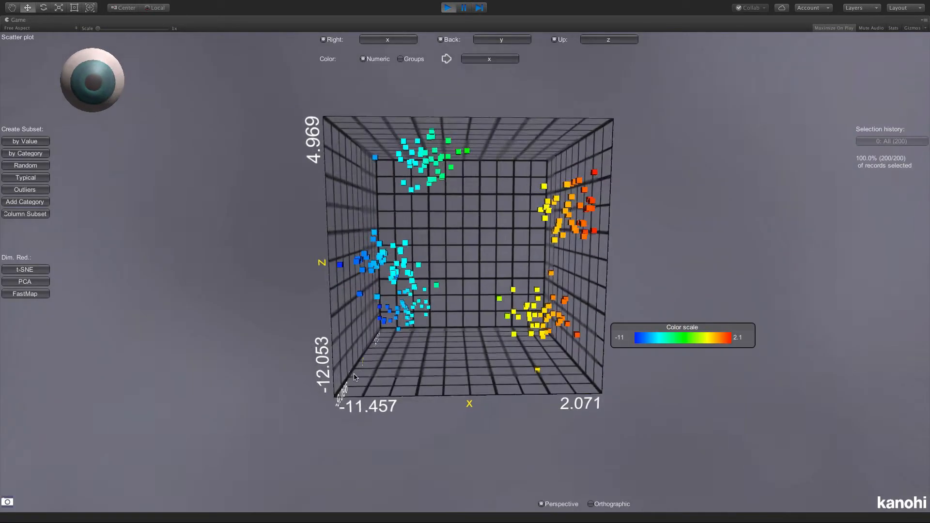
- Reduce the 5 Clusters data to its 80% most typical records, inspect the clusters from several angles, and return to the full data set
drag(297, 349, 489, 378)
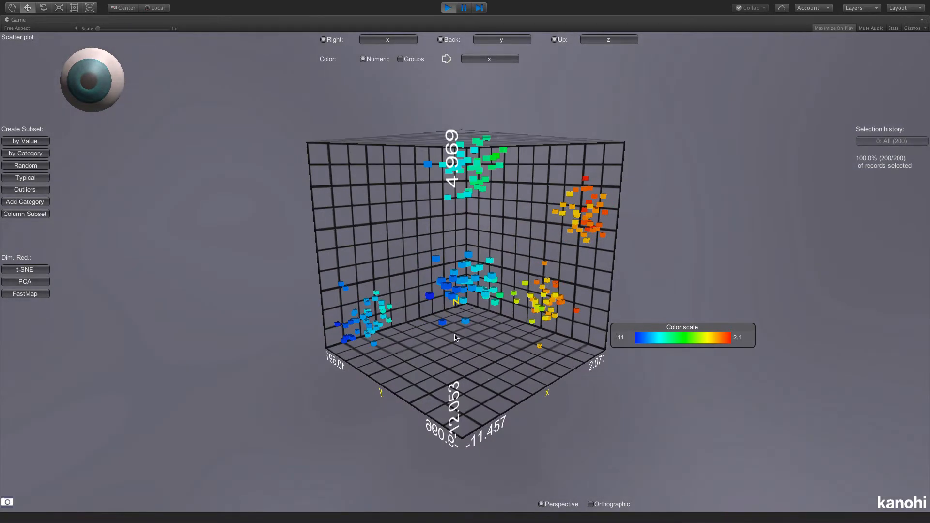
drag(455, 336, 486, 340)
drag(407, 338, 499, 344)
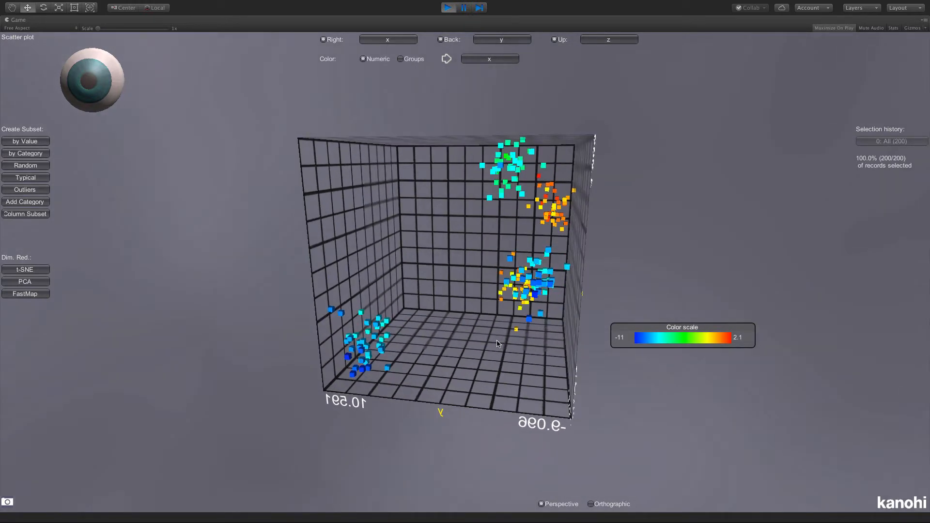
click(25, 177)
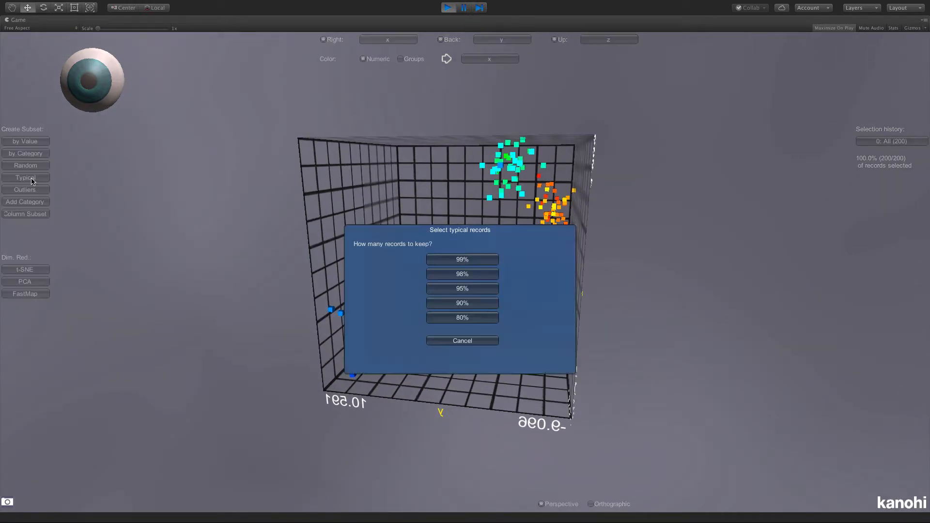
click(454, 317)
mouse_move(356, 323)
mouse_down()
mouse_move(405, 348)
mouse_move(557, 358)
mouse_move(460, 347)
mouse_move(356, 310)
mouse_up()
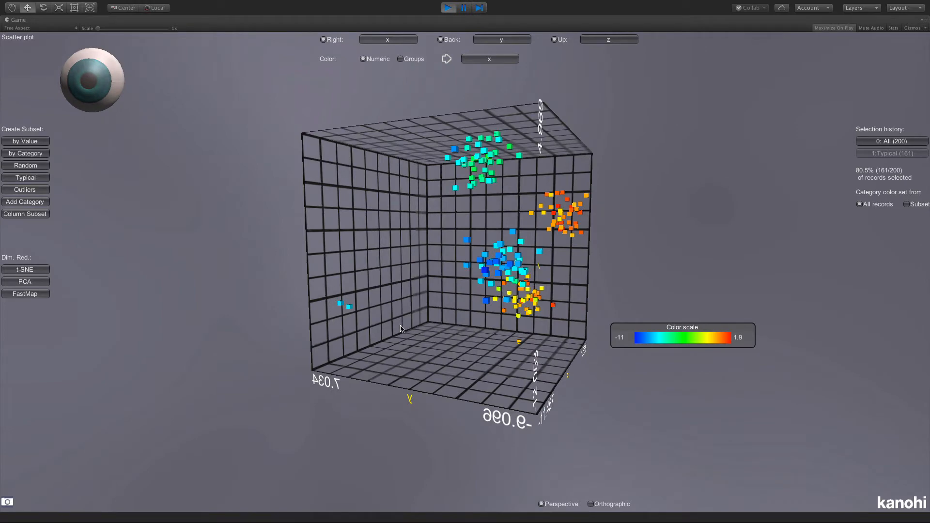
drag(438, 322, 417, 351)
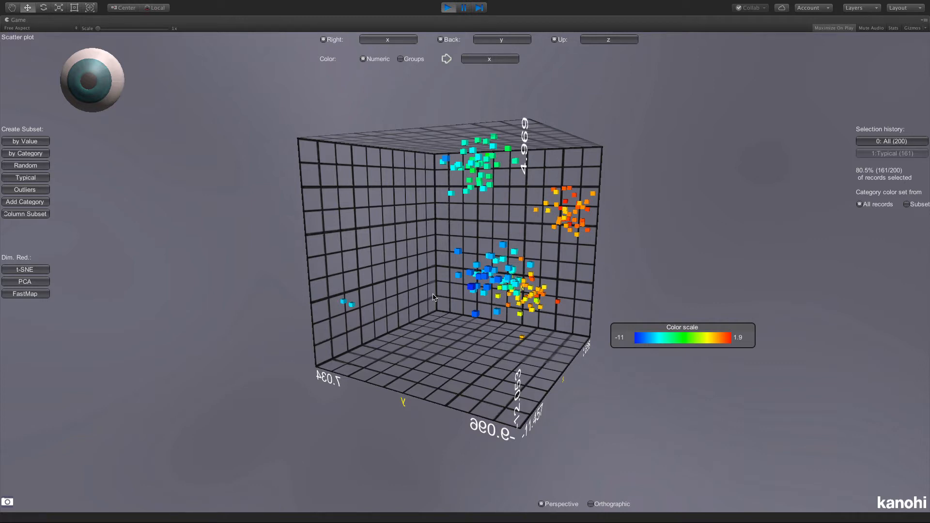
drag(394, 306, 406, 310)
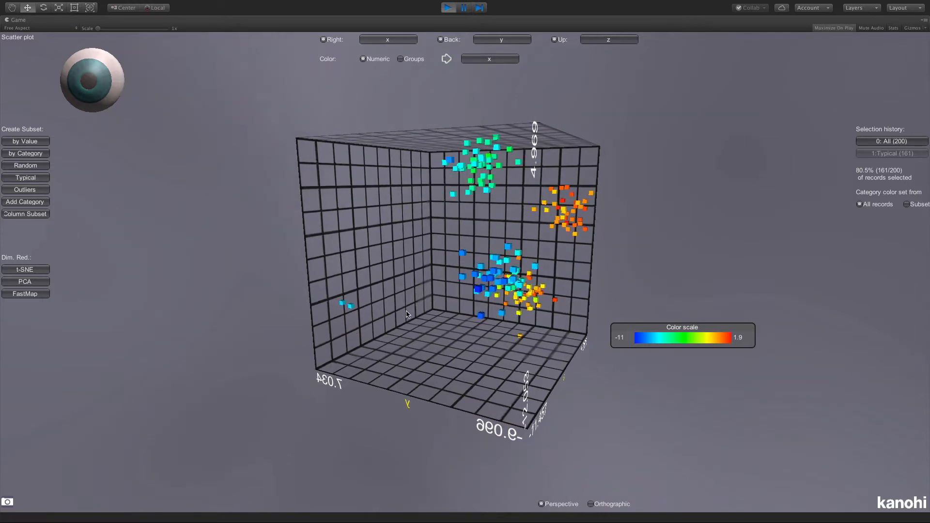
drag(514, 354, 442, 356)
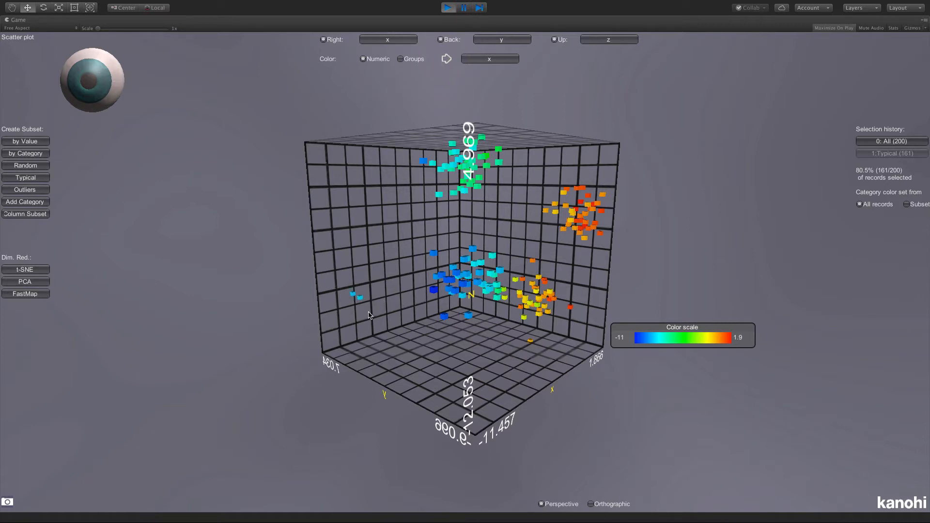
drag(369, 317, 424, 329)
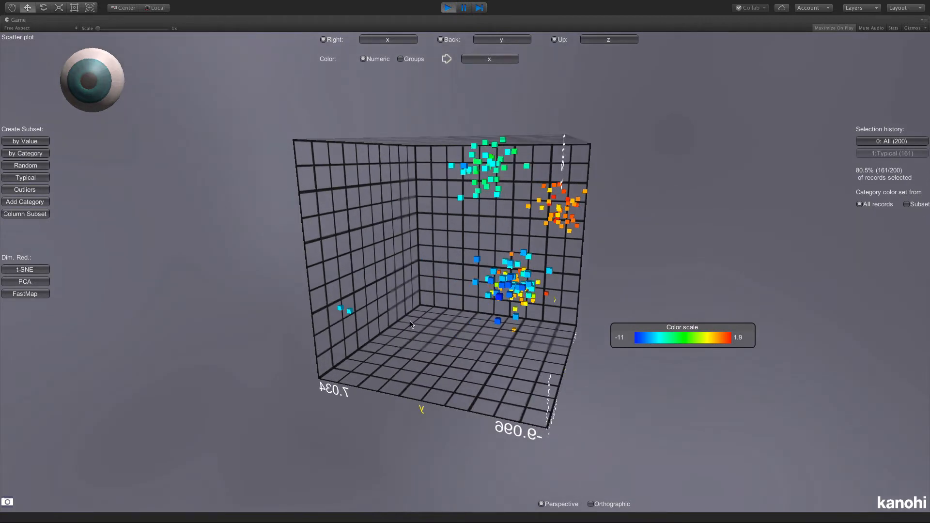
click(868, 142)
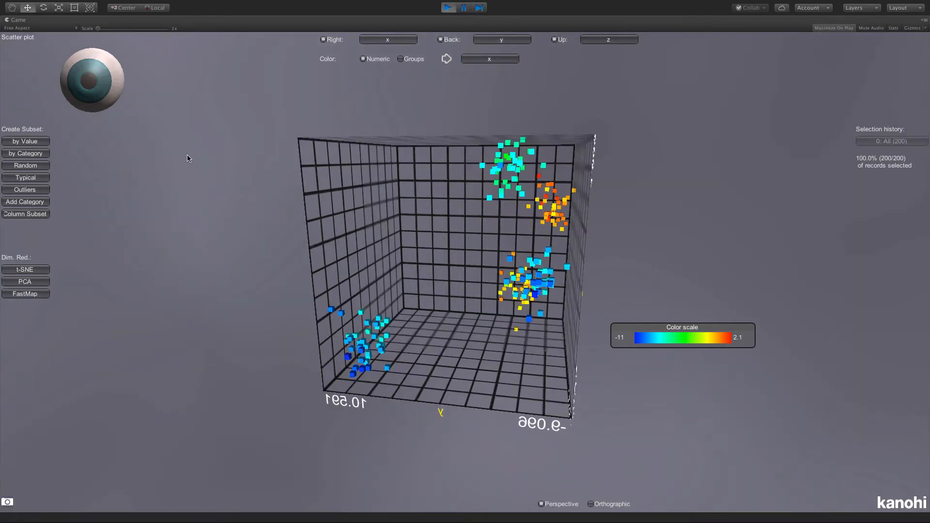
- Display the density of all data as an iso surface and limit it to about 50% of records
click(100, 82)
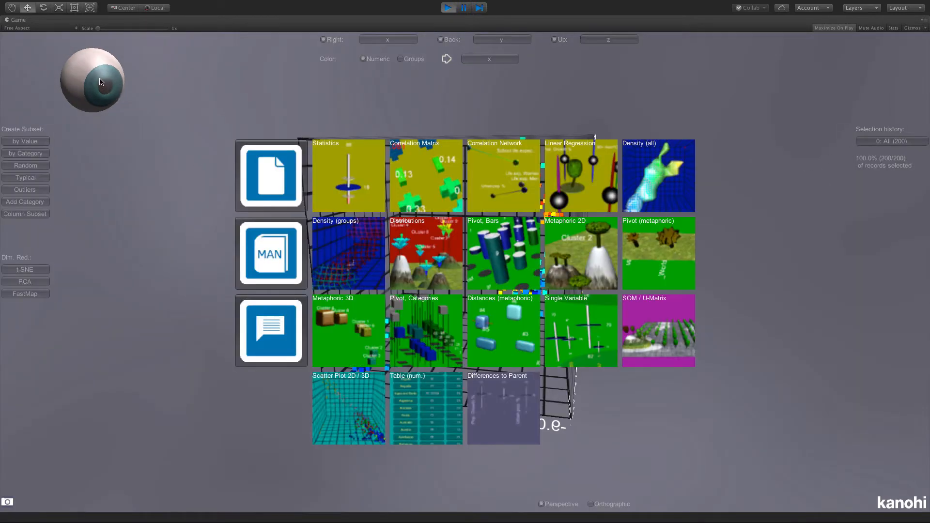
click(656, 183)
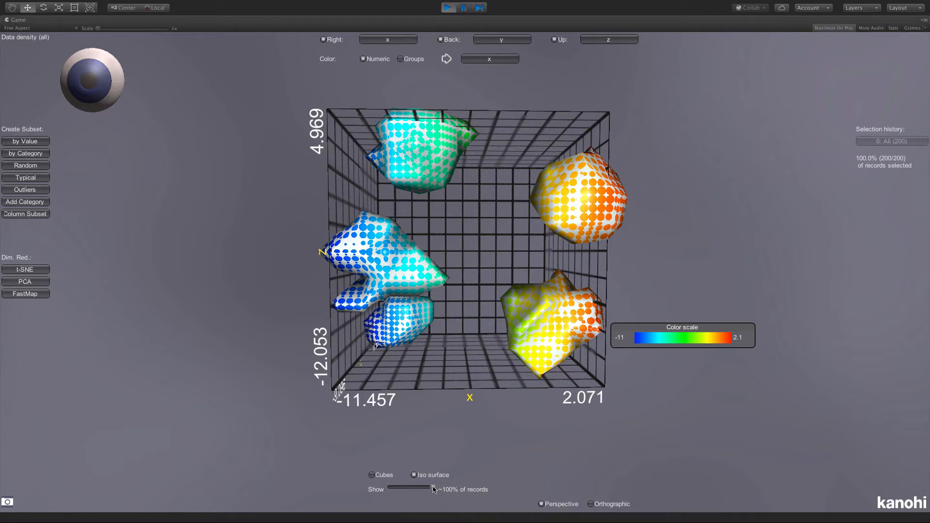
drag(433, 489, 412, 489)
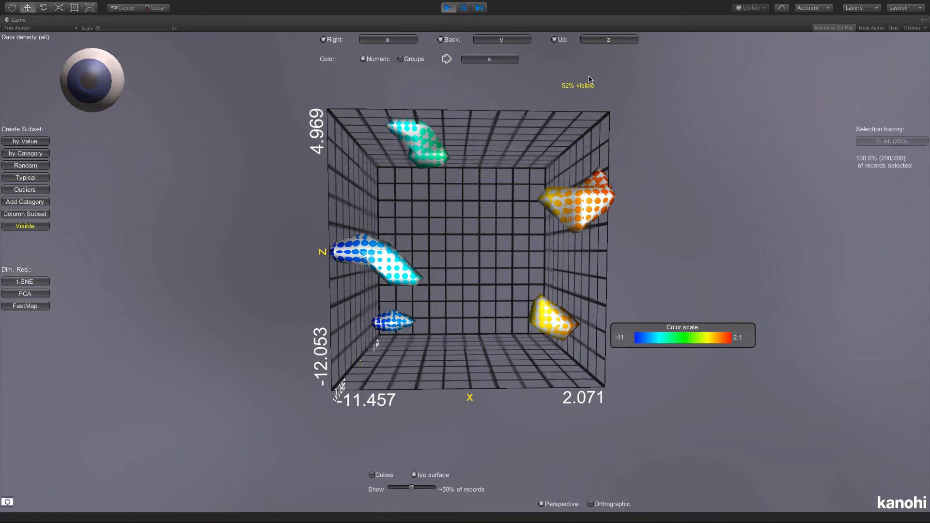
- Create a subset from the records visible in the iso surface, inspect it, and return to the full data set
click(32, 227)
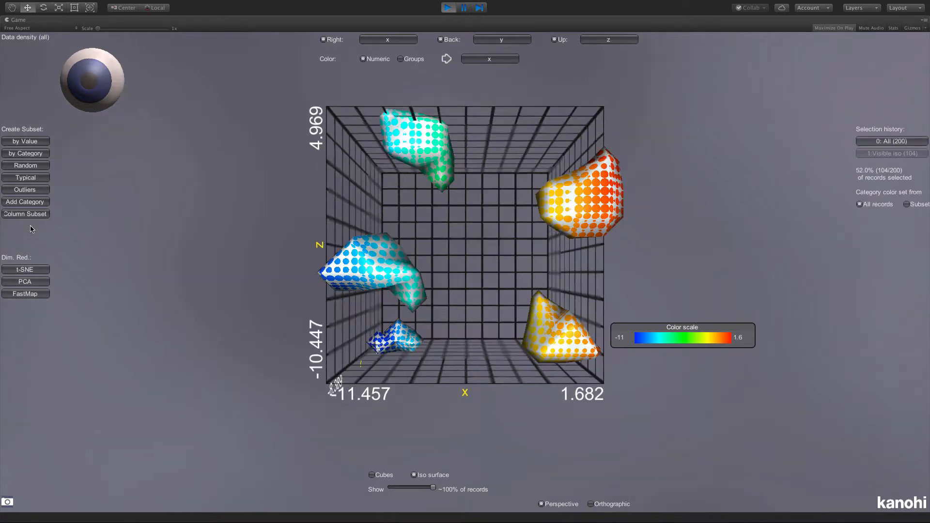
drag(220, 248, 221, 267)
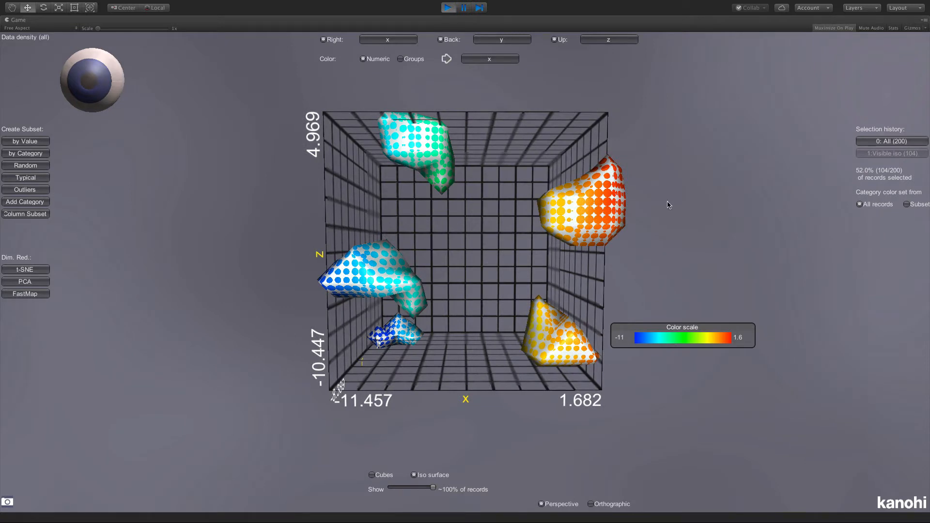
click(887, 142)
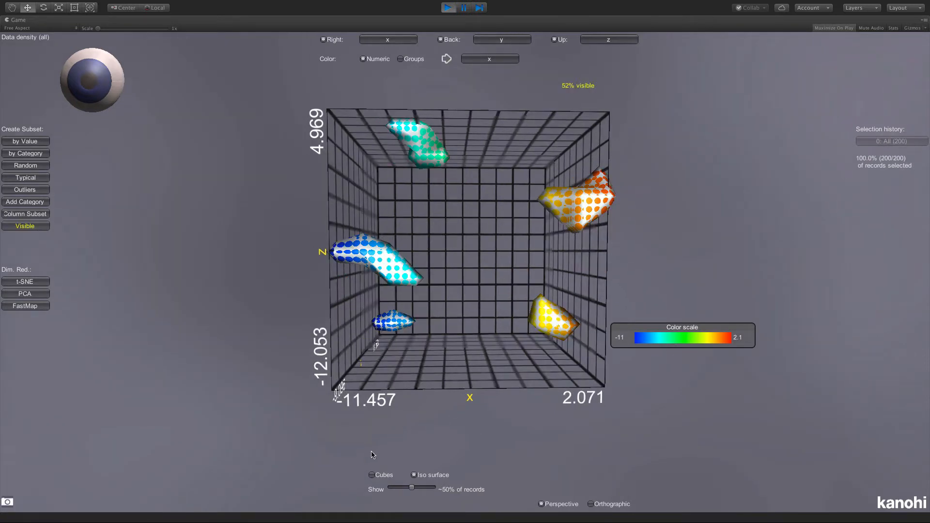
- Display the data density as cubes with a minimum of 2 records per cube
click(372, 475)
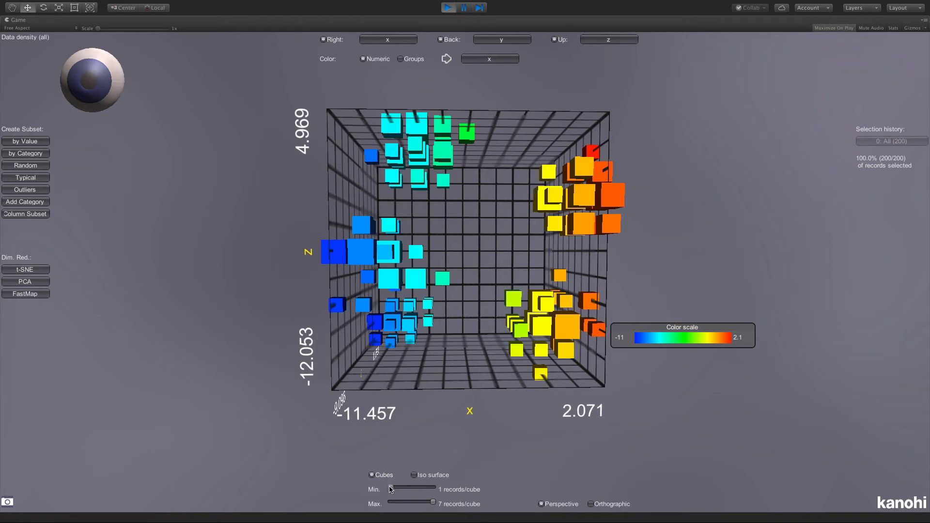
drag(390, 489, 395, 489)
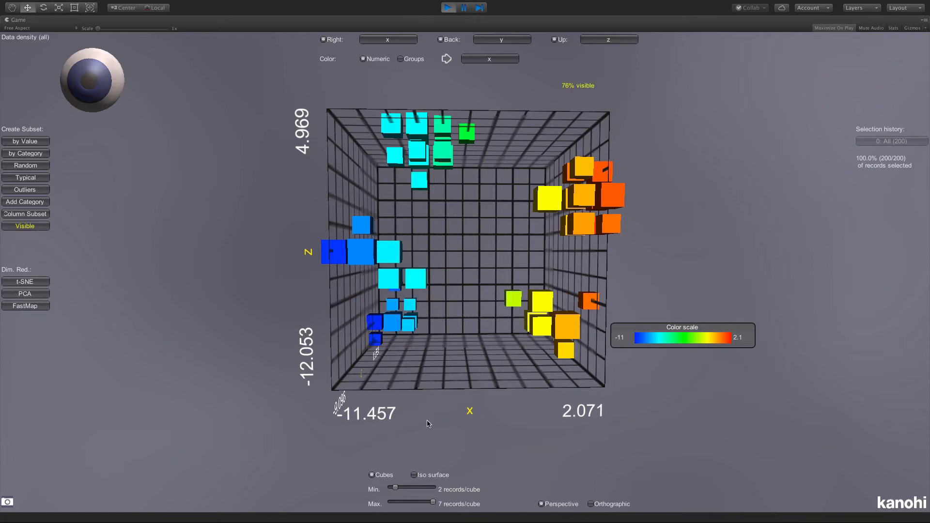
drag(418, 401, 419, 419)
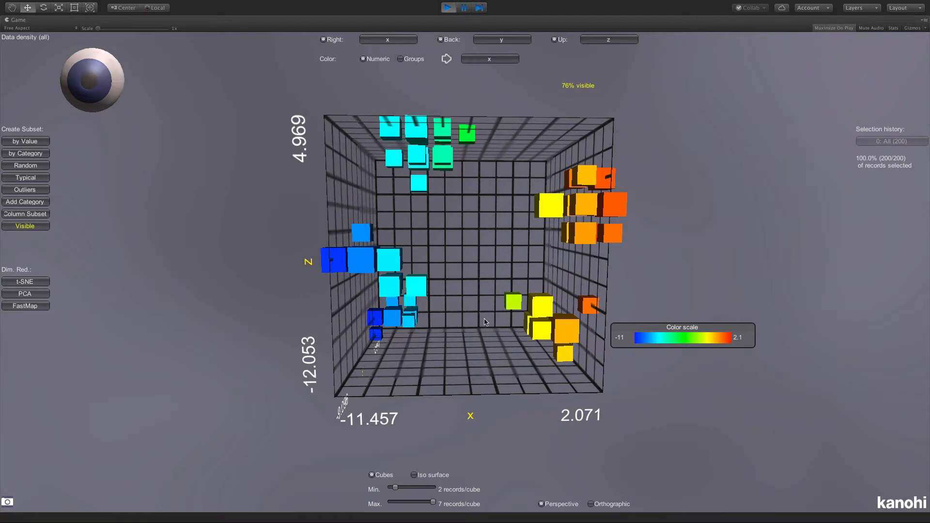
- Create a subset from the records in the visible cubes and display its density as cubes
click(20, 226)
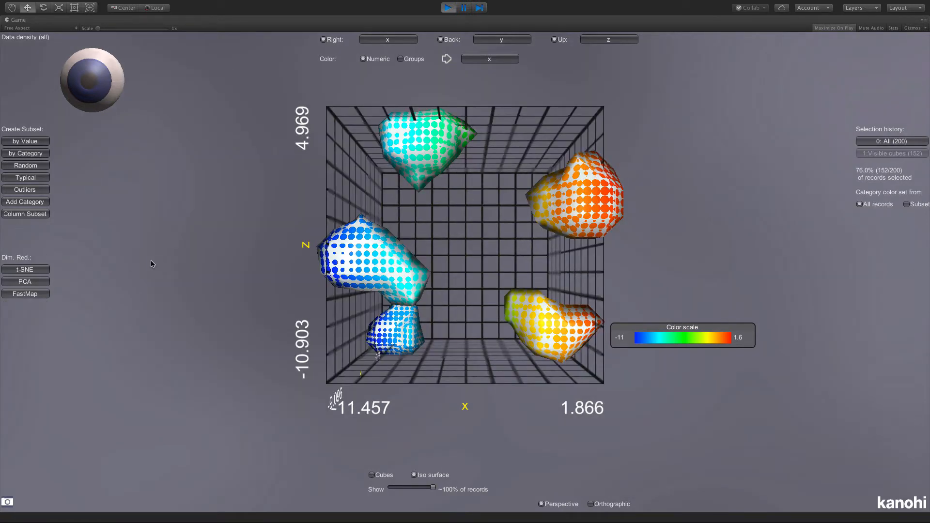
click(383, 476)
drag(238, 360, 248, 393)
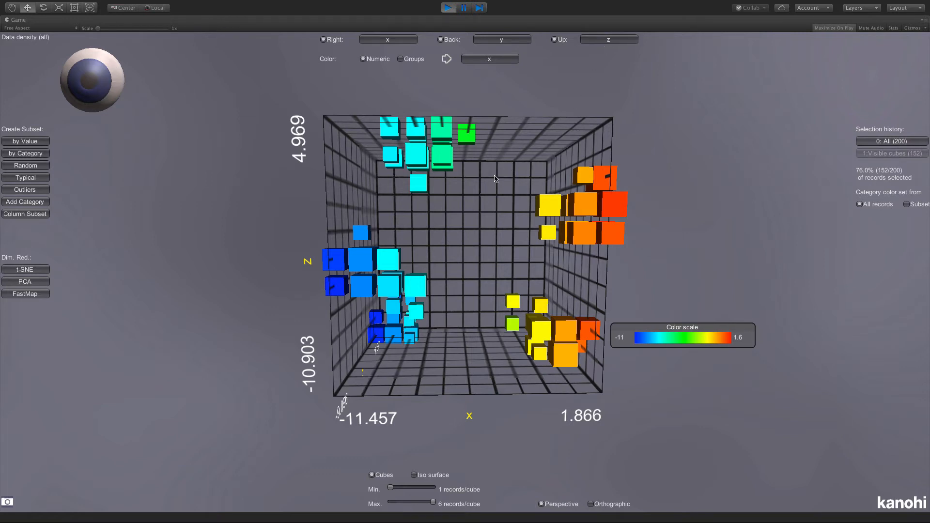
- Switch to the 2D/3D scatter plot and return to the full set of records
click(98, 79)
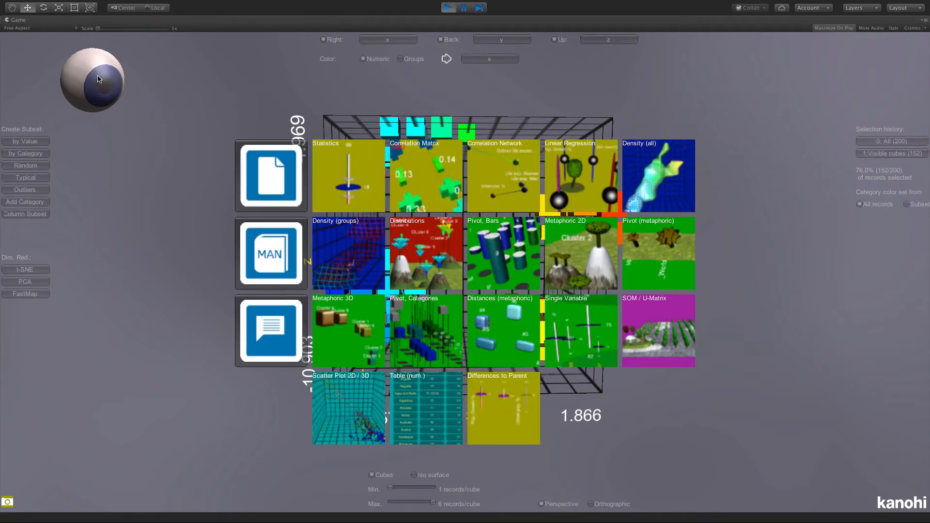
click(356, 389)
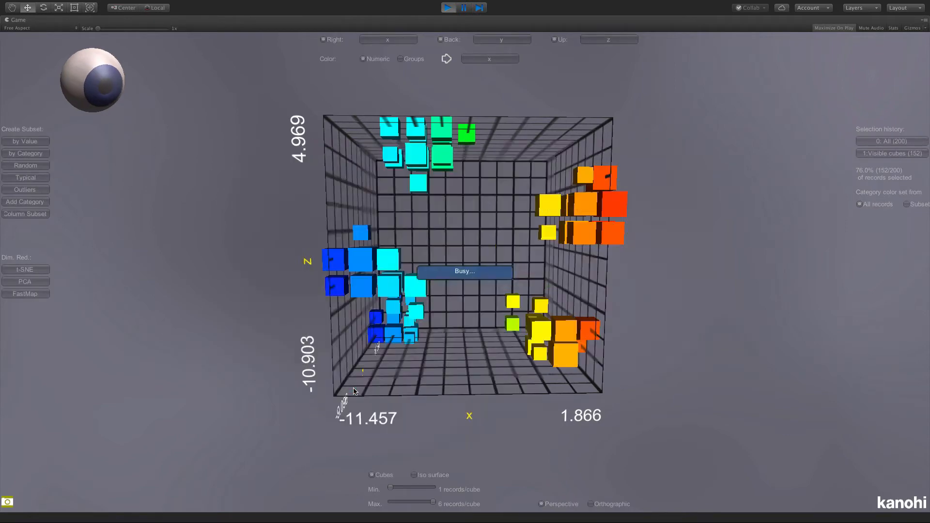
click(870, 141)
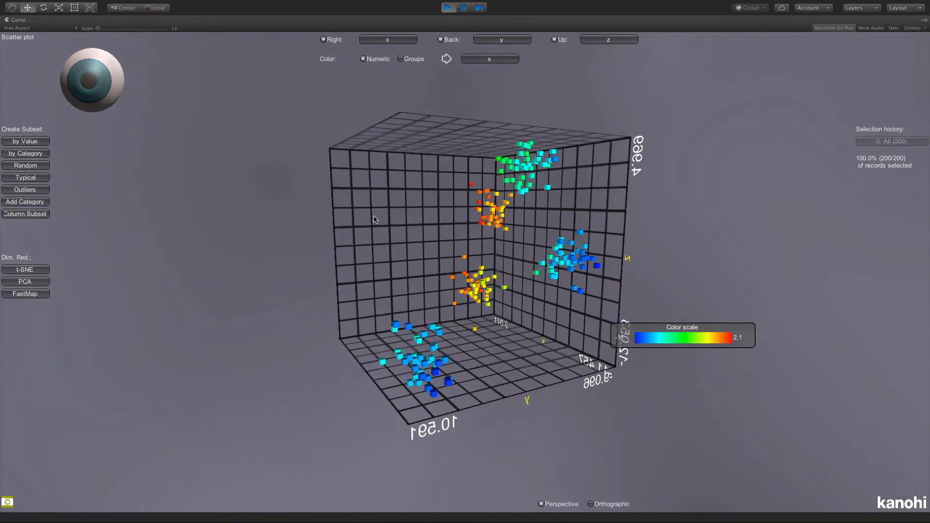
- Color the scatter plot's records by CLUST-DBSCAN groups and inspect the clusters from different angles
drag(374, 220, 403, 225)
drag(509, 252, 409, 246)
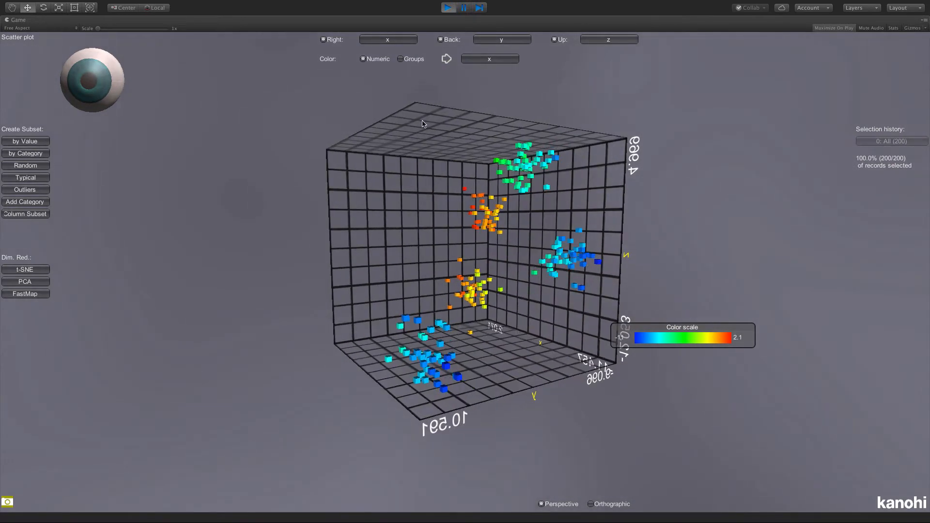
click(412, 61)
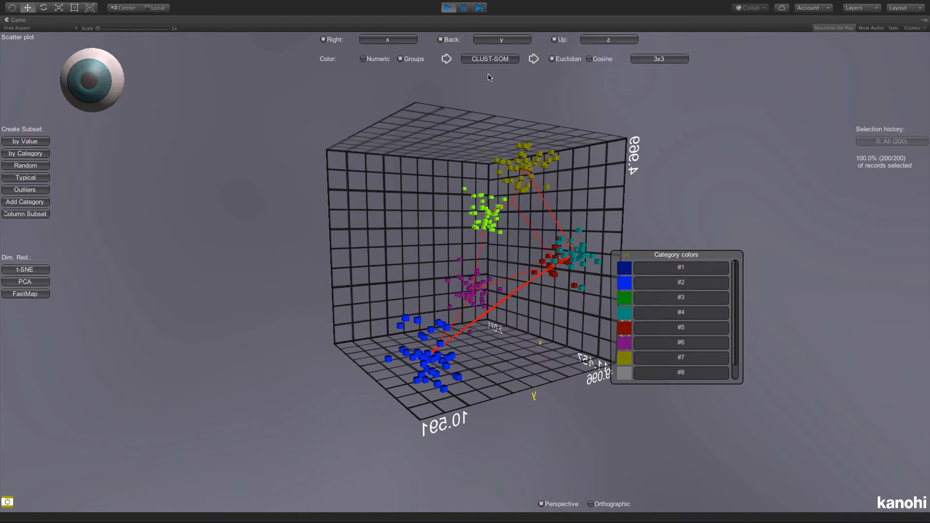
click(490, 59)
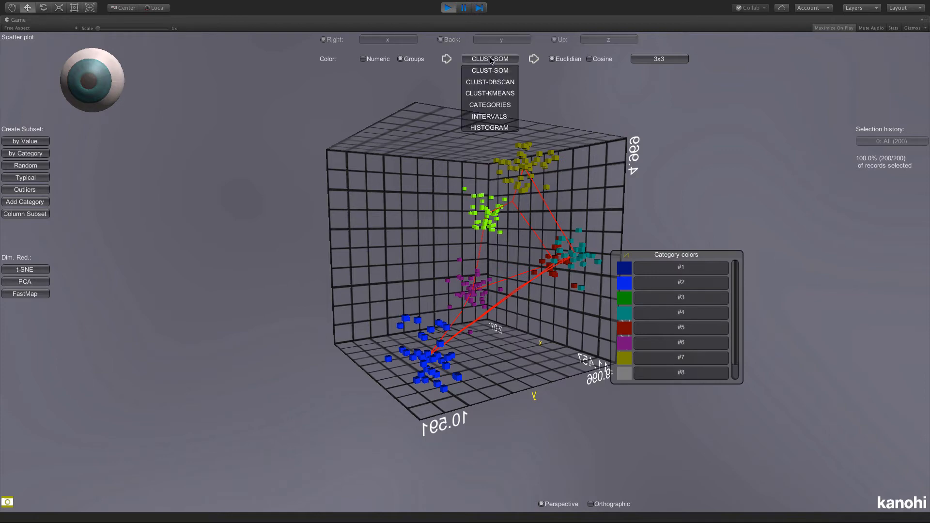
click(490, 82)
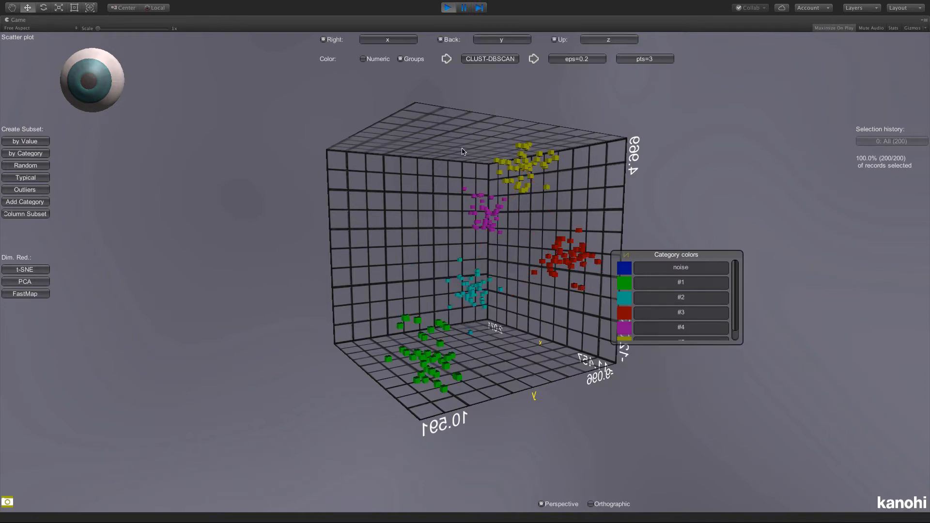
drag(461, 148, 463, 174)
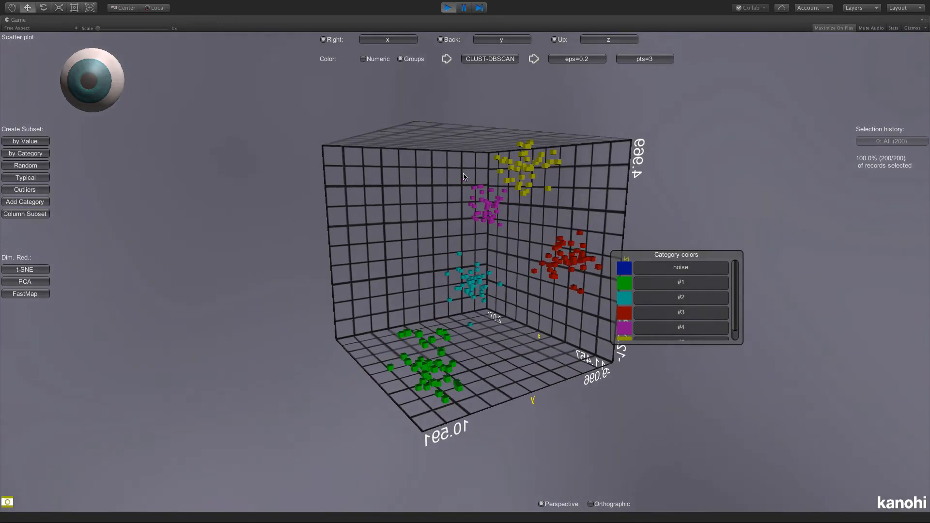
drag(390, 201, 431, 202)
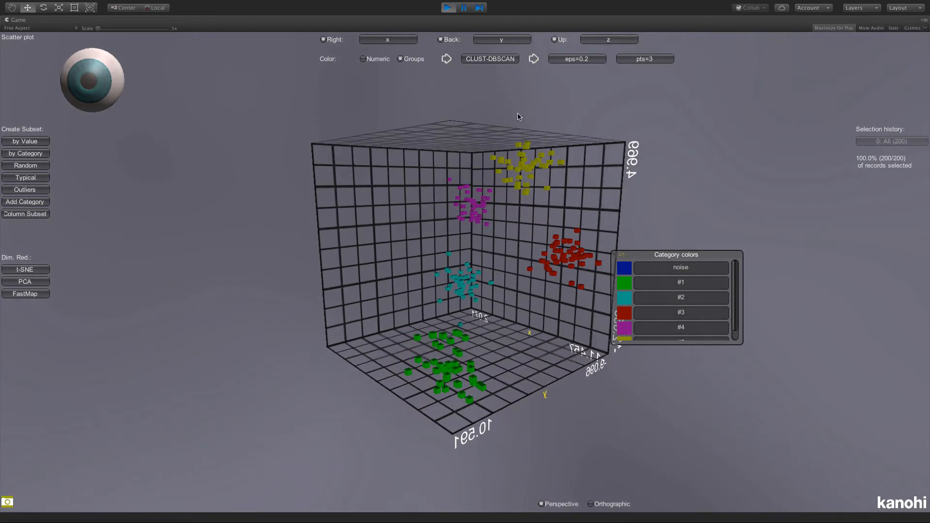
- Set the DBSCAN eps to 0.1 and examine the noise records around the clusters
click(568, 59)
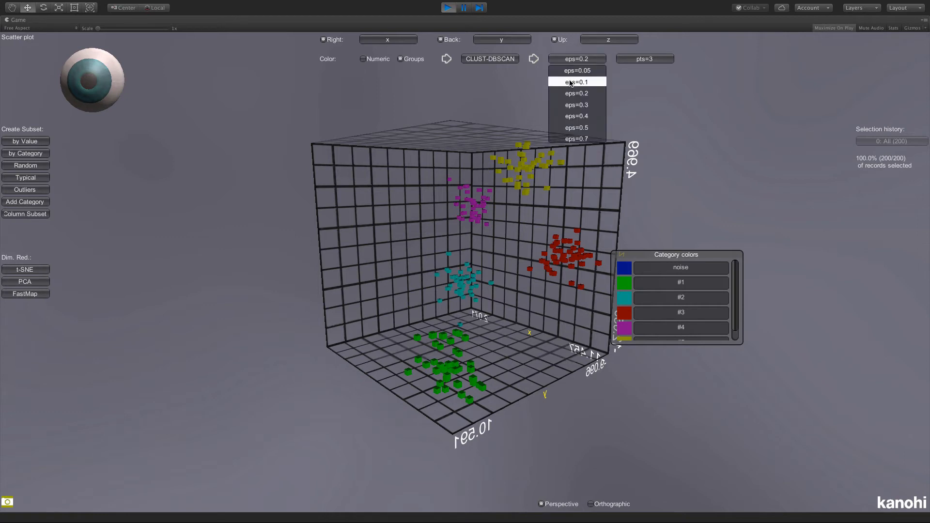
click(570, 82)
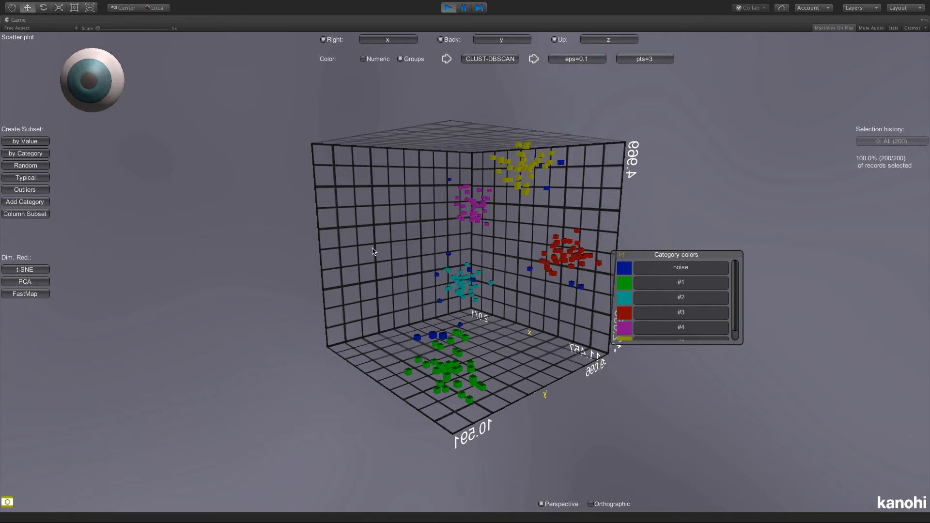
drag(370, 254, 397, 253)
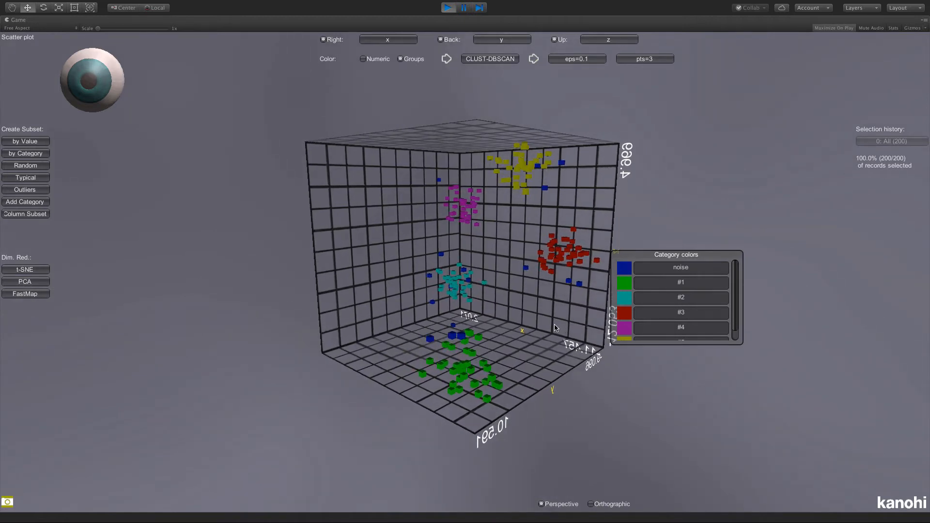
drag(558, 328, 468, 347)
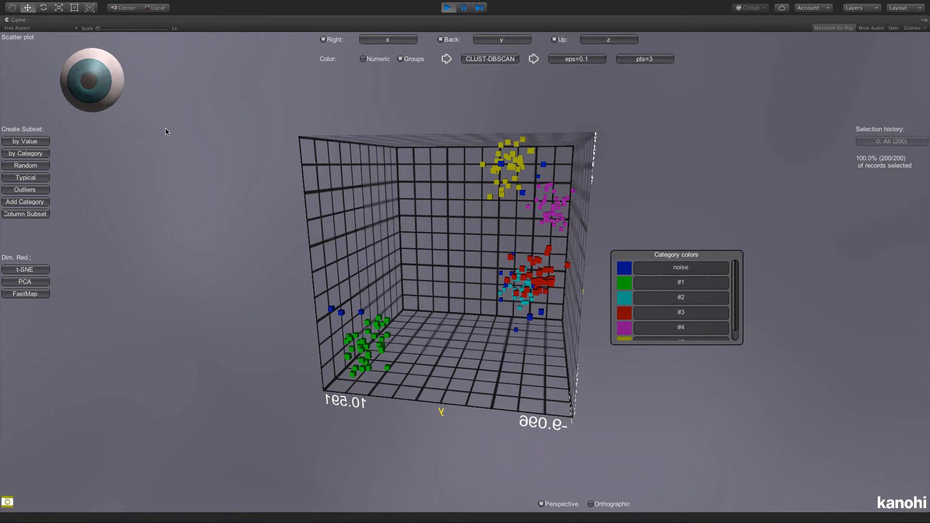
- Switch to the Pivot, Bars view and set Groups 1 to CLUST-DBSCAN with eps=0.1
click(92, 86)
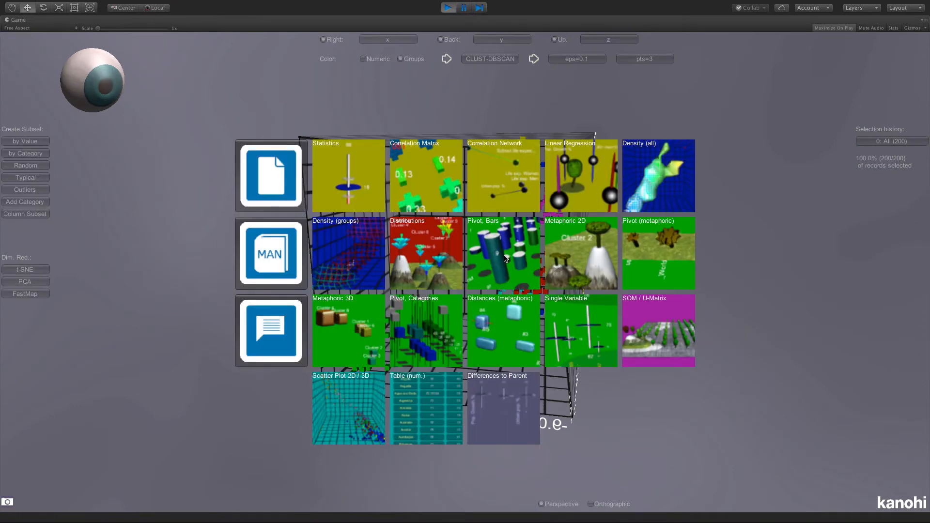
click(505, 258)
click(392, 39)
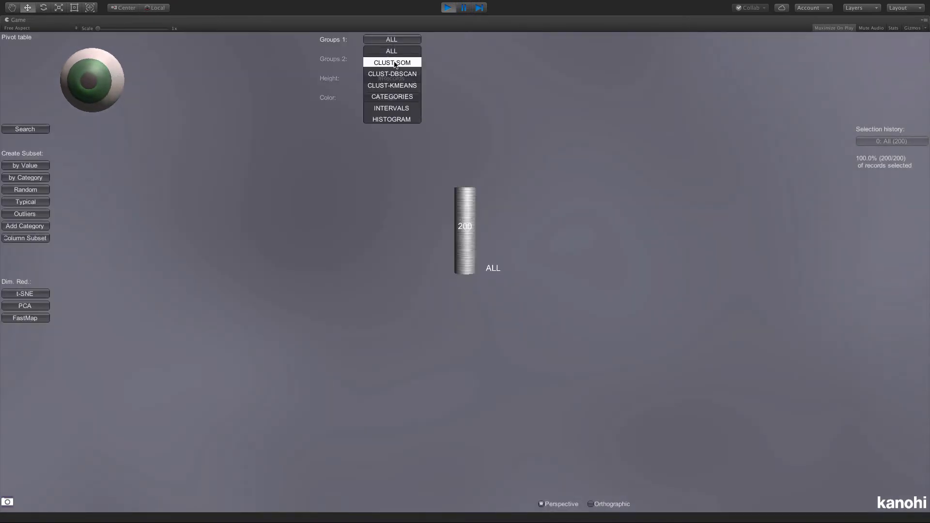
click(395, 75)
click(478, 42)
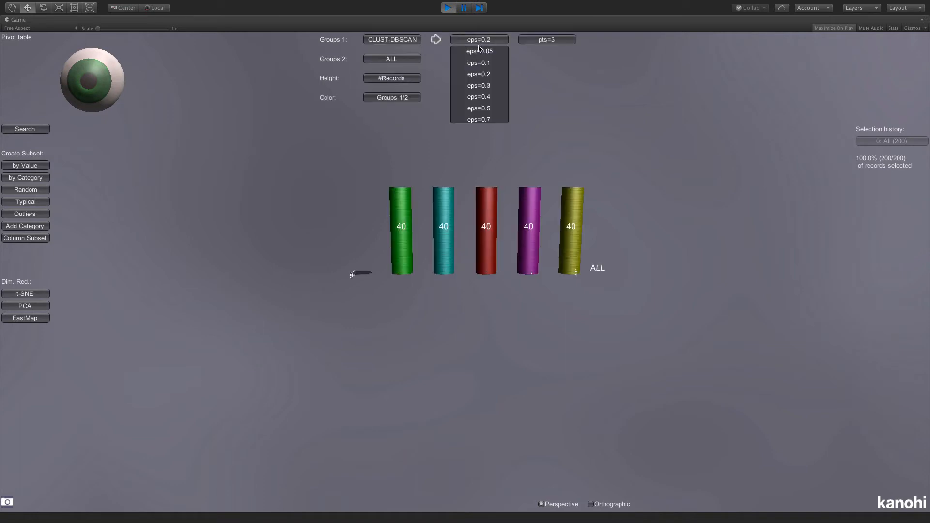
click(481, 63)
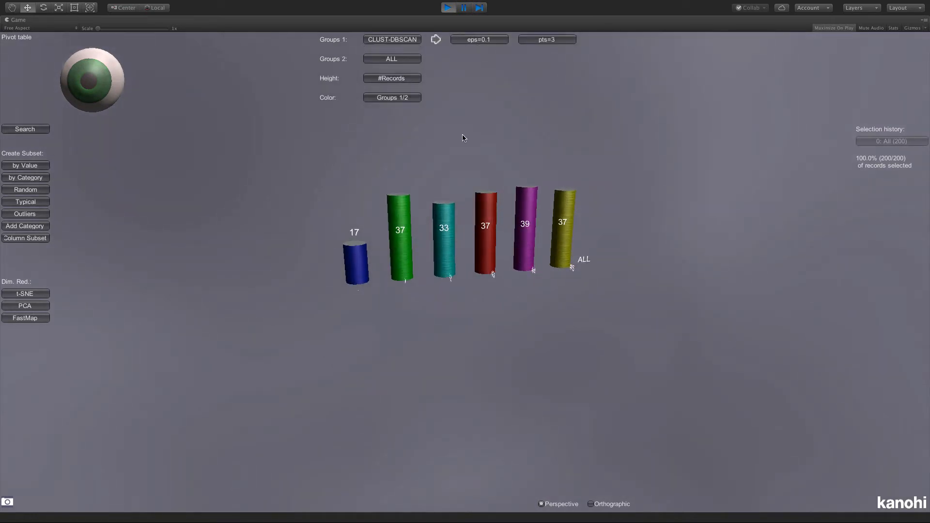
- Select the noise bar and create a subset from all records that are not selected
click(374, 270)
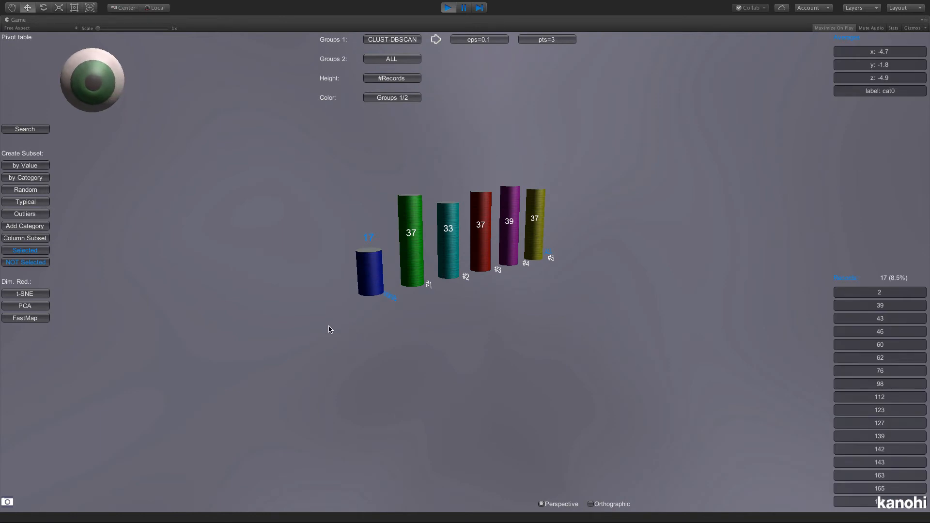
click(36, 263)
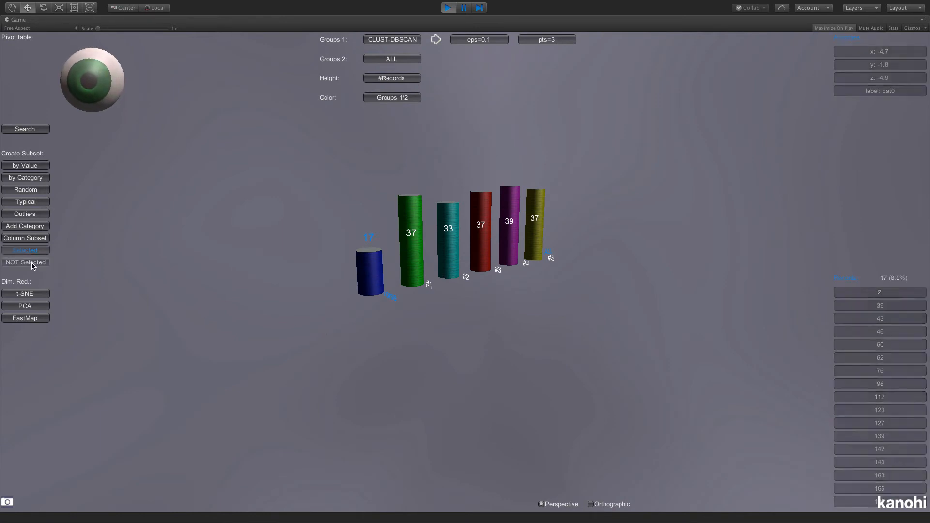
click(374, 270)
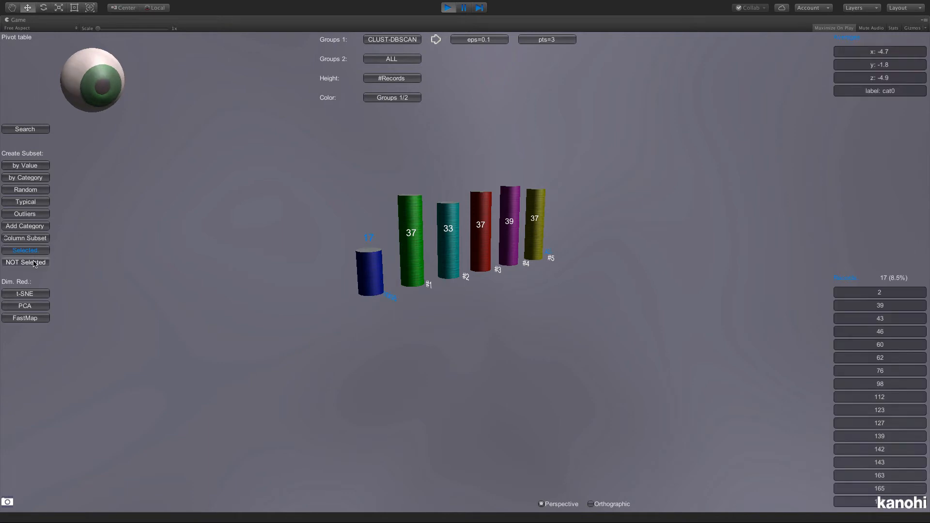
click(35, 263)
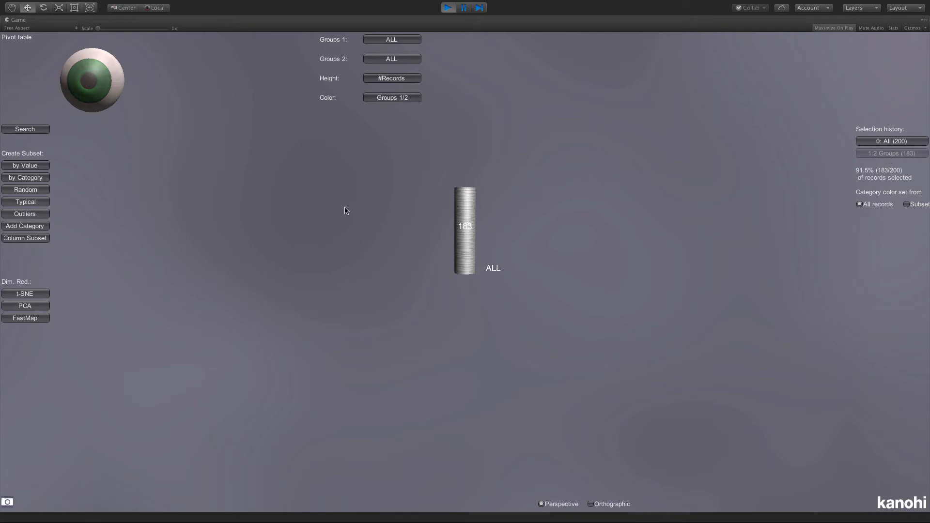
- Show the noise-free subset in the 2D/3D scatter plot and inspect its clusters
click(100, 85)
click(336, 419)
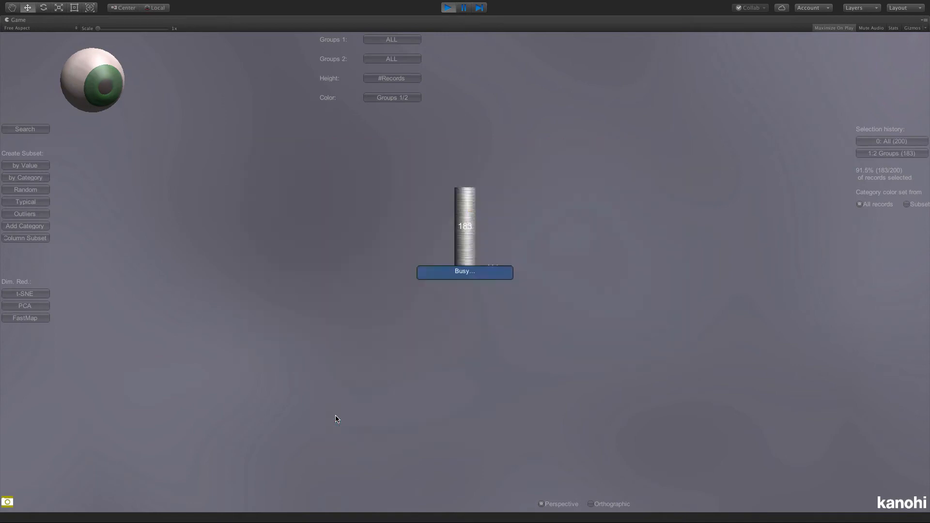
drag(332, 409, 559, 460)
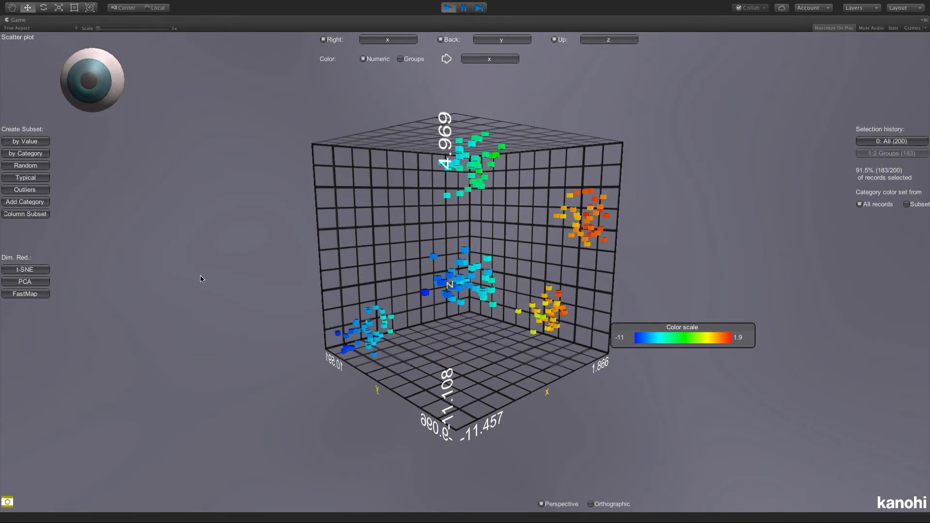
- Load the Countries sample data set and display it in the 2D/3D scatter plot
click(107, 91)
click(289, 180)
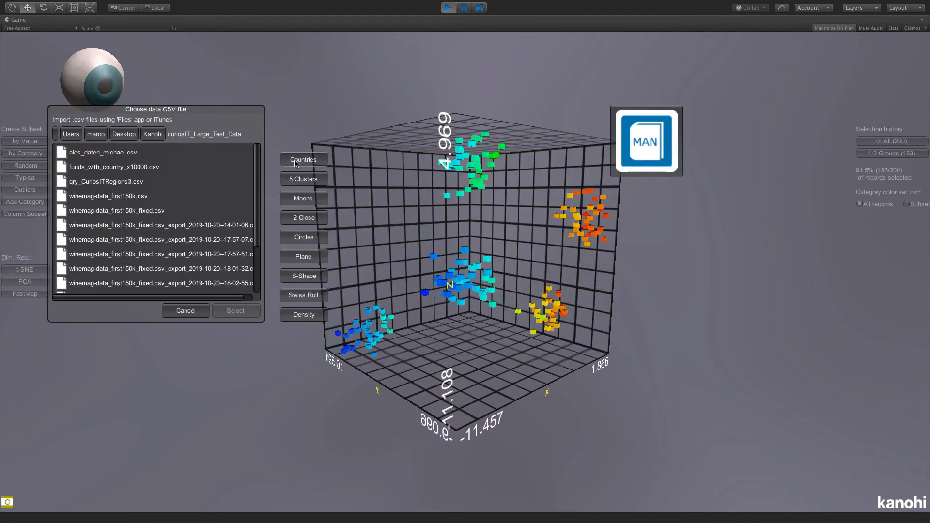
click(296, 163)
click(101, 97)
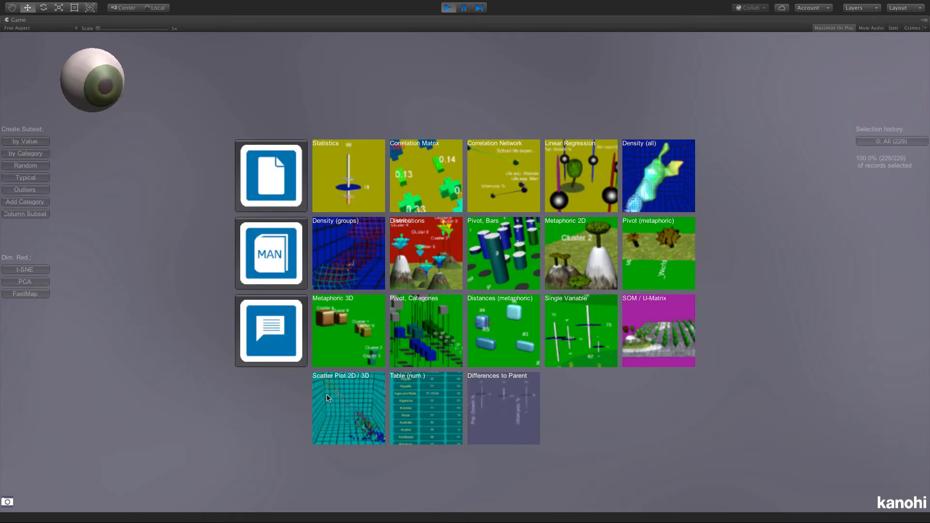
click(346, 394)
drag(299, 355, 311, 372)
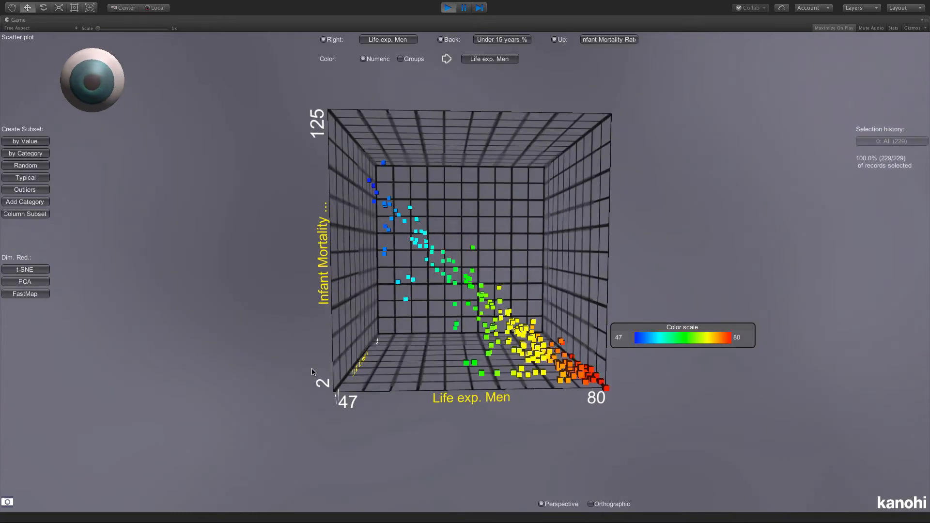
- Color the country records by CLUST-DBSCAN groups
click(409, 60)
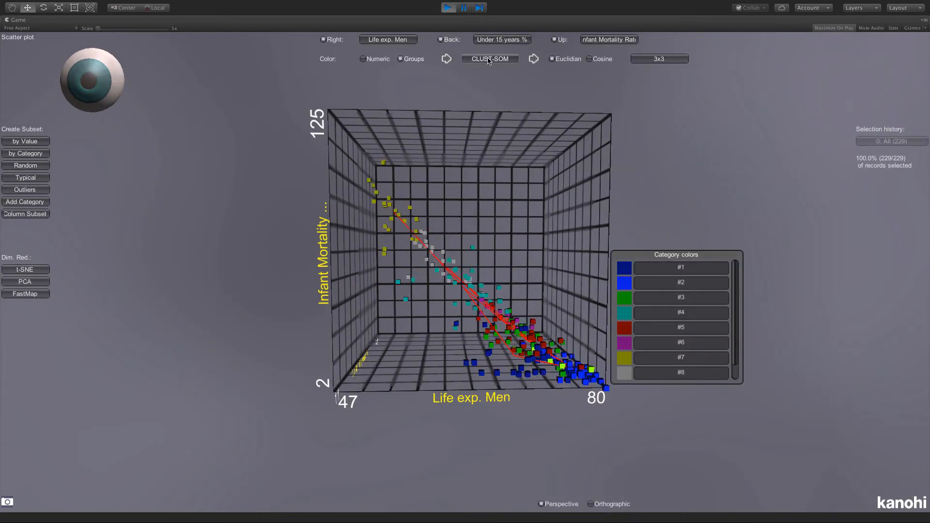
click(489, 59)
click(489, 83)
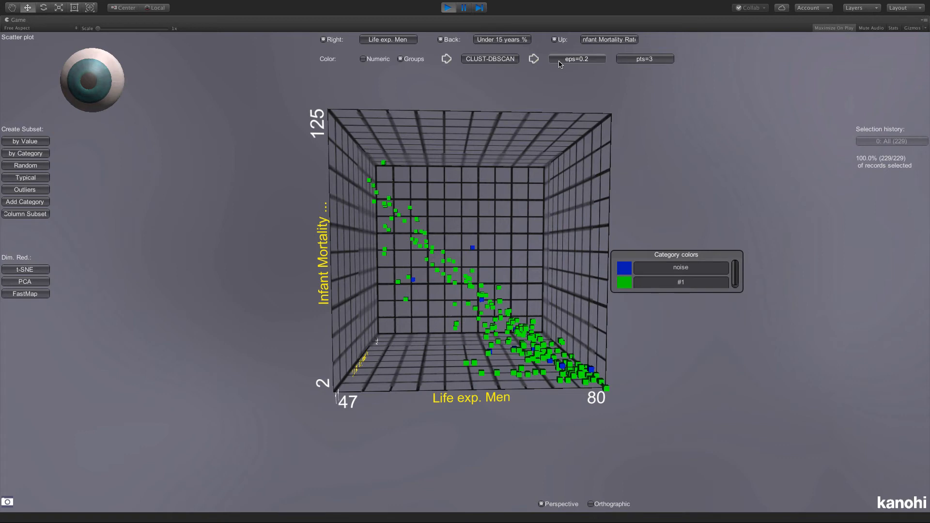
drag(551, 84, 520, 97)
- Try a DBSCAN eps of 0.1 on the country records, set it back to 0.2, and check the category colors
click(570, 62)
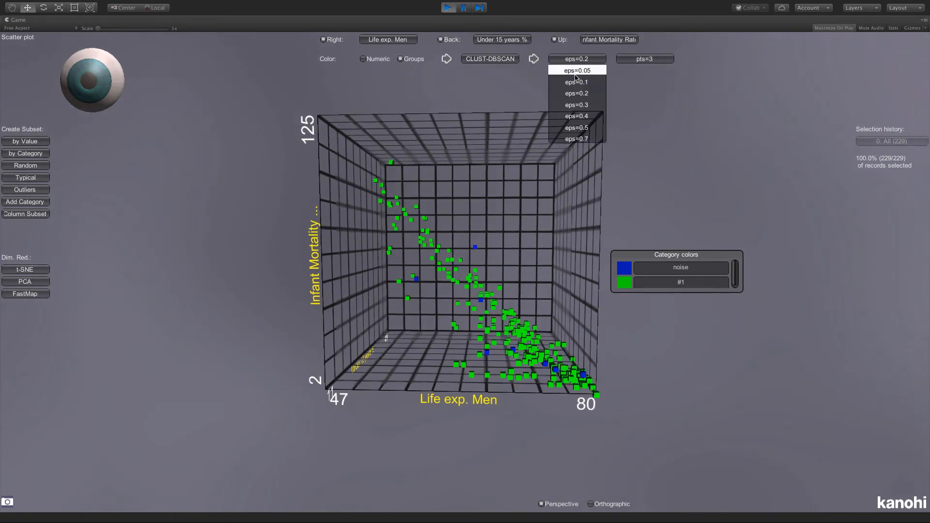
click(577, 84)
click(572, 59)
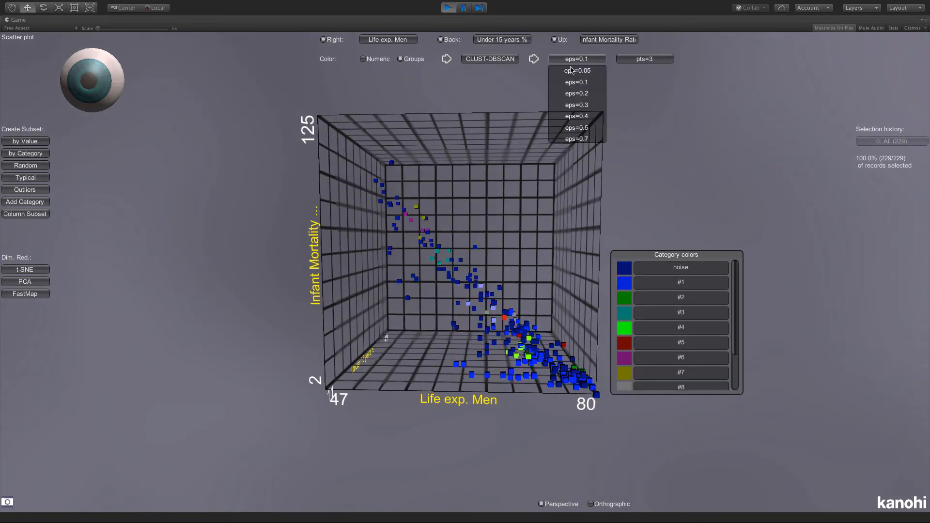
click(570, 94)
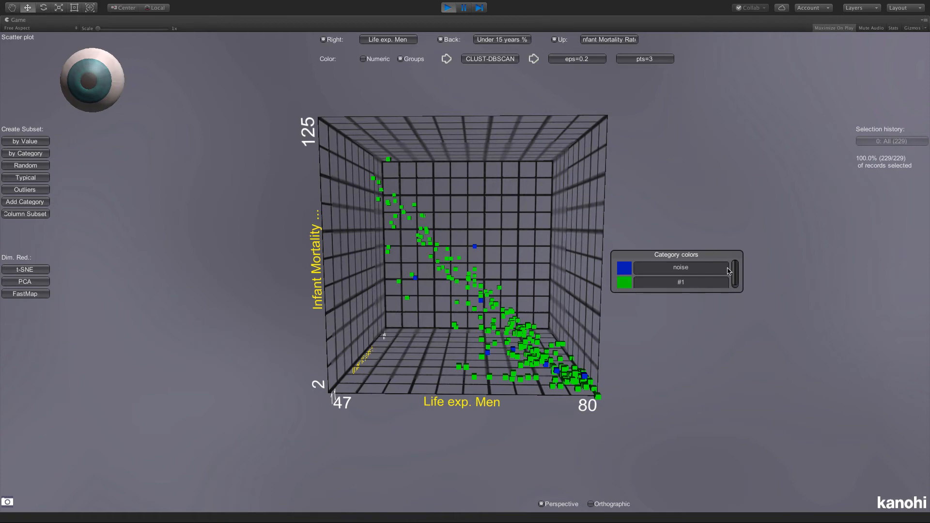
drag(735, 271, 735, 279)
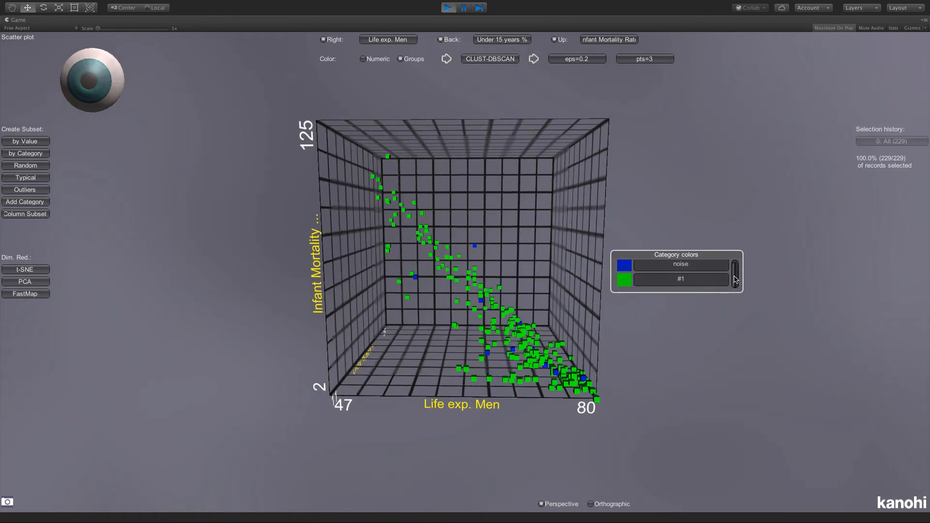
- Switch to the Pivot, Bars view and group the country records by CLUST-DBSCAN
click(95, 98)
click(494, 244)
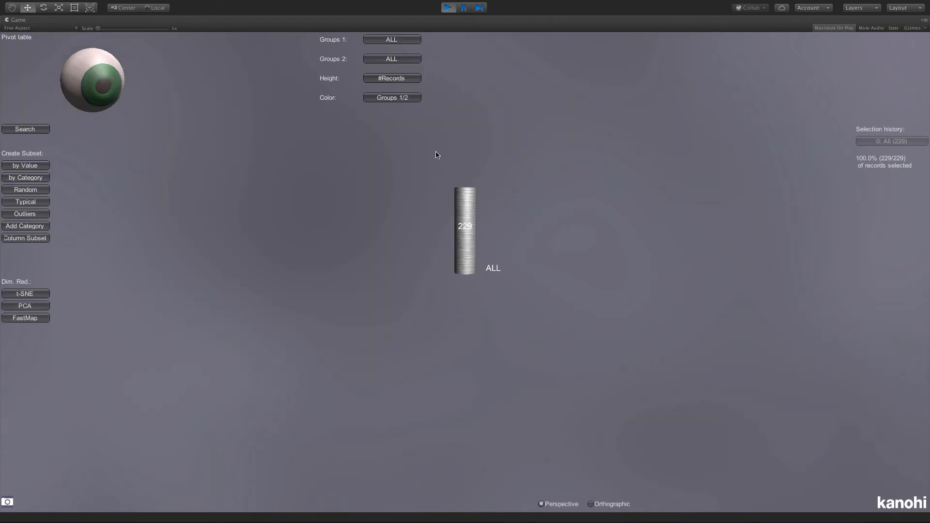
click(397, 41)
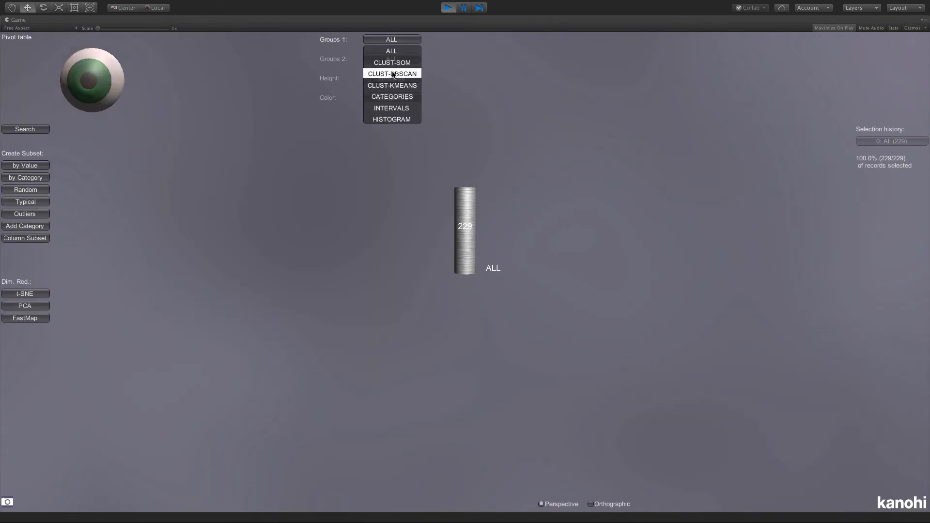
click(394, 74)
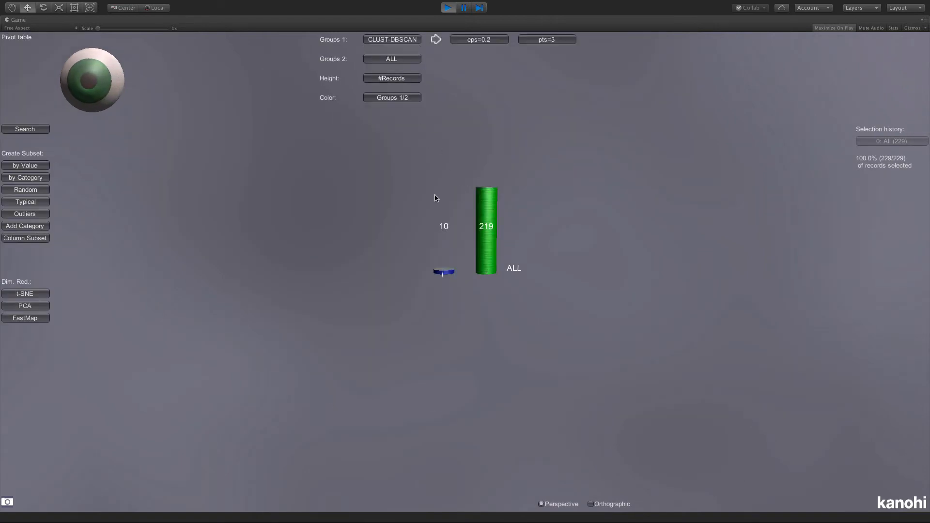
- Create a subset from the country records outside the noise bar and show it in the 2D/3D scatter plot
click(444, 273)
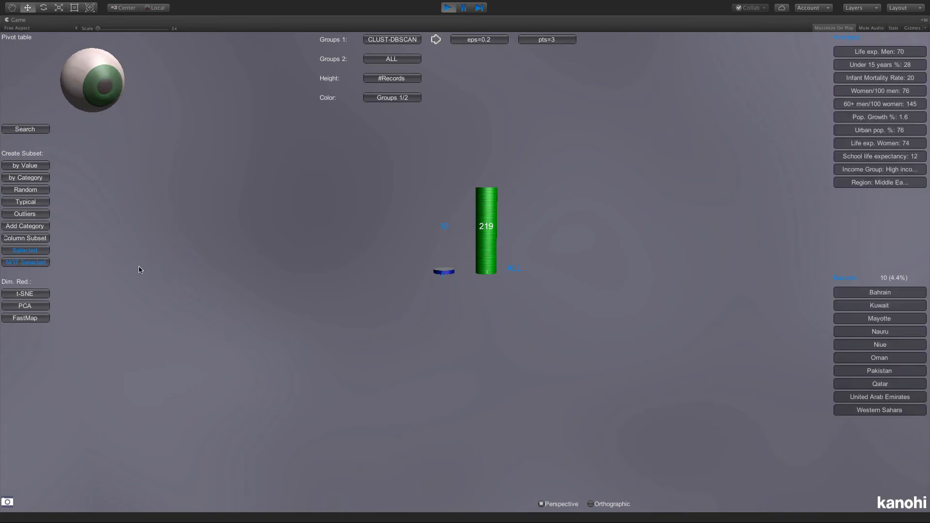
click(30, 263)
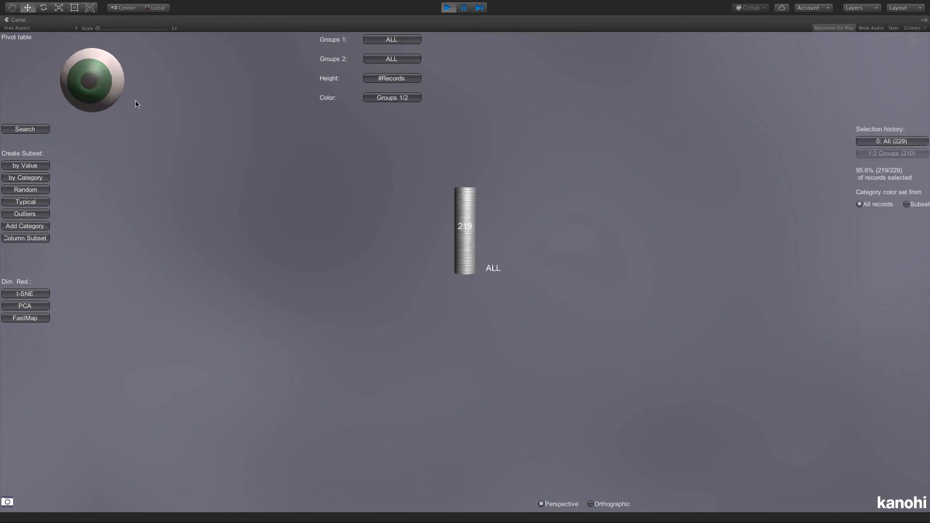
click(104, 83)
click(331, 404)
drag(293, 357, 302, 383)
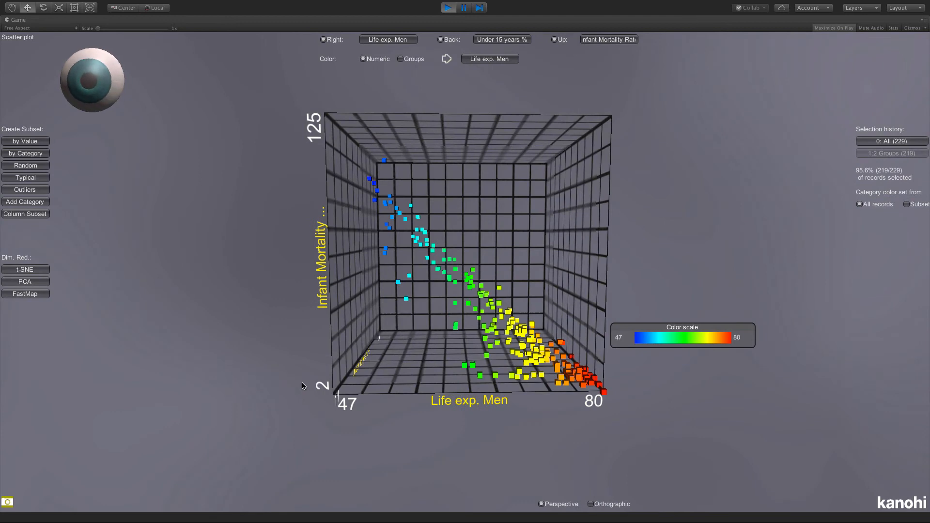
- Show the complete set of country records in the Metaphoric 2D view and examine the CLUST-SOM group trees
click(102, 82)
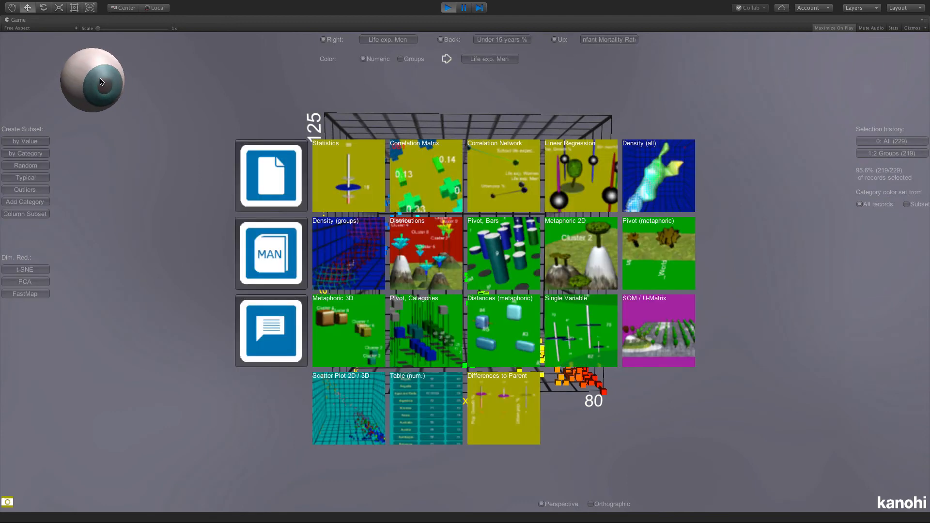
click(596, 255)
click(865, 141)
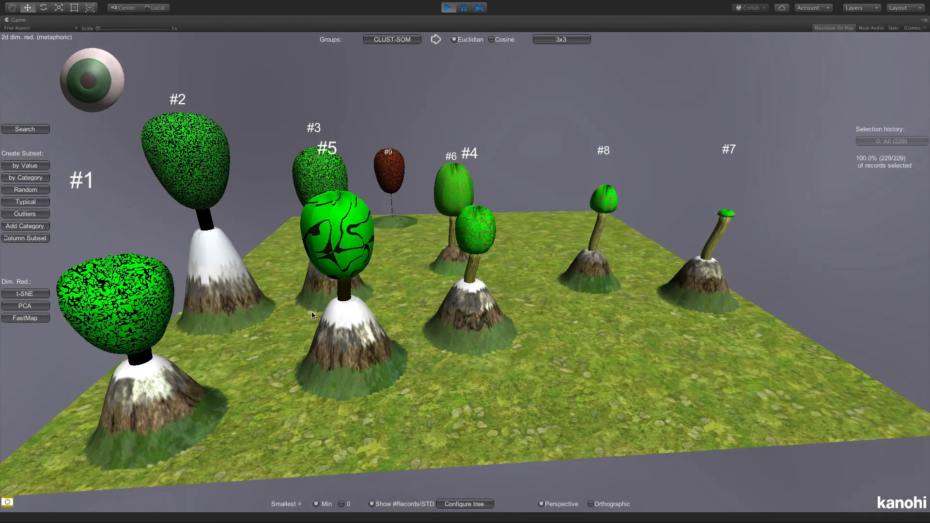
drag(266, 312, 388, 383)
drag(384, 345, 362, 335)
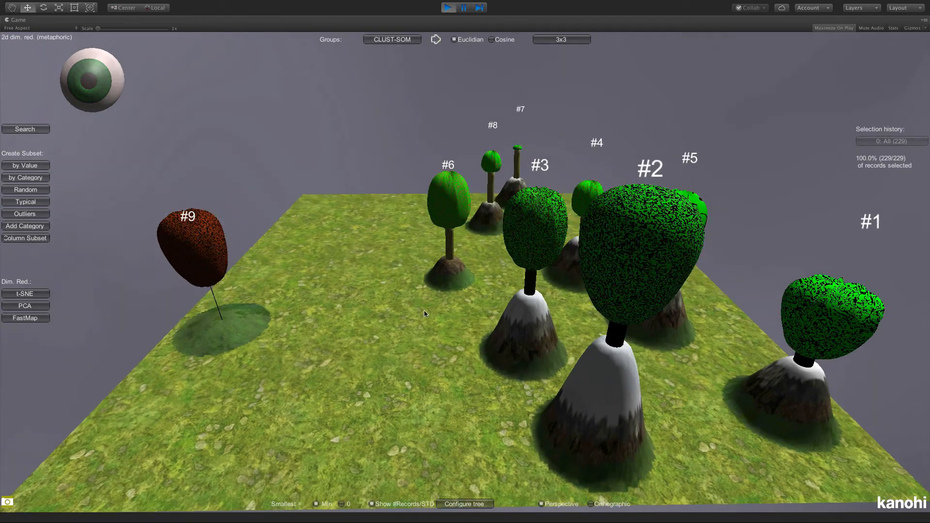
drag(392, 306, 386, 354)
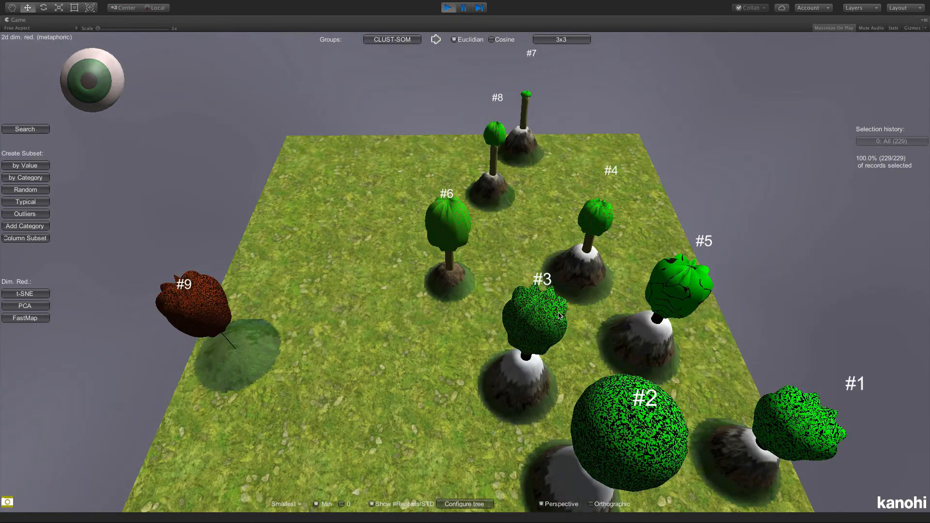
- Select the reddish tree #9, which stands apart from the others, and create a subset of all records outside it
click(197, 301)
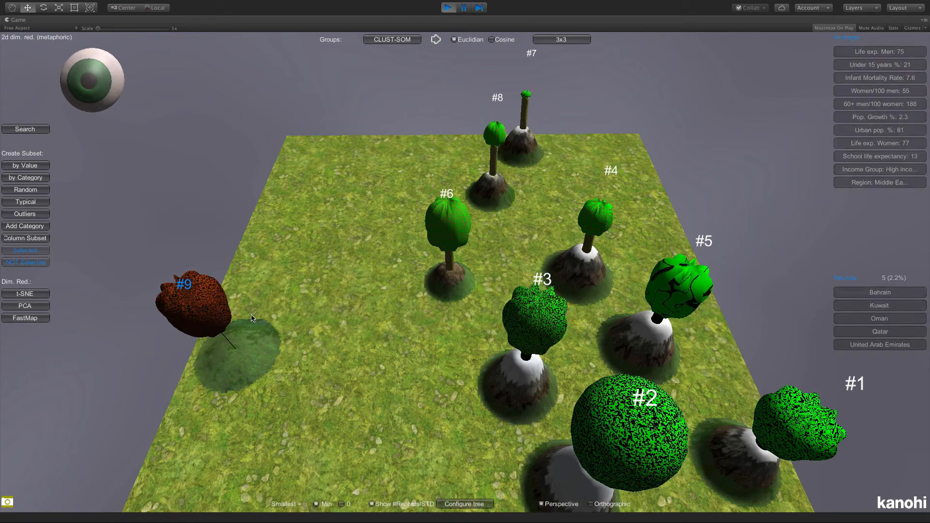
drag(251, 318, 286, 189)
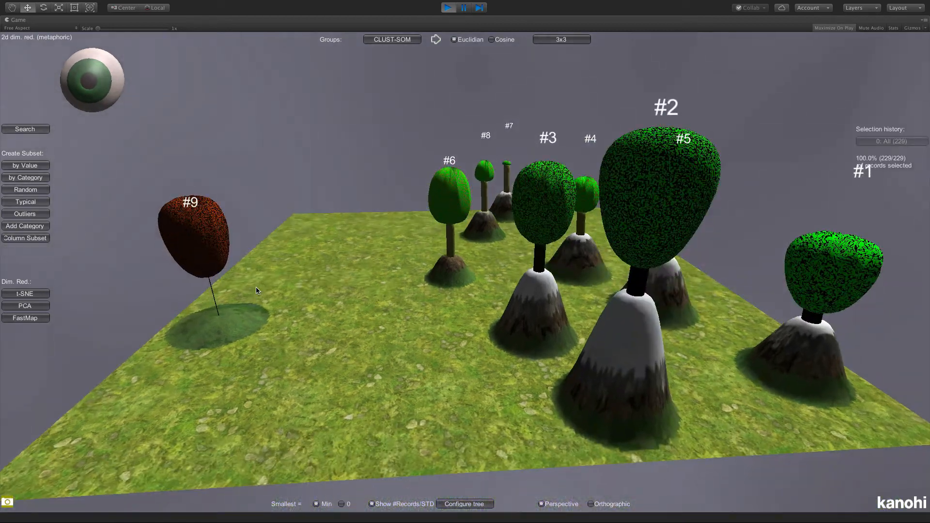
click(207, 239)
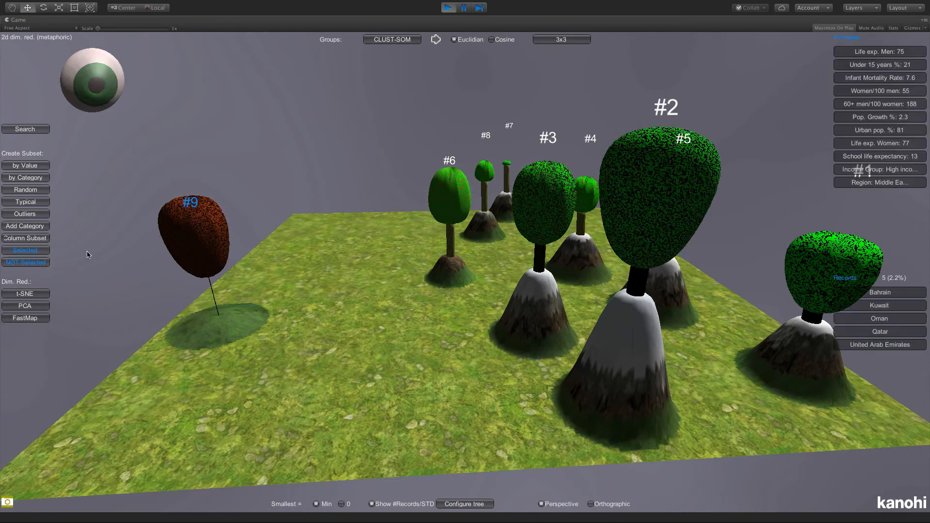
click(19, 264)
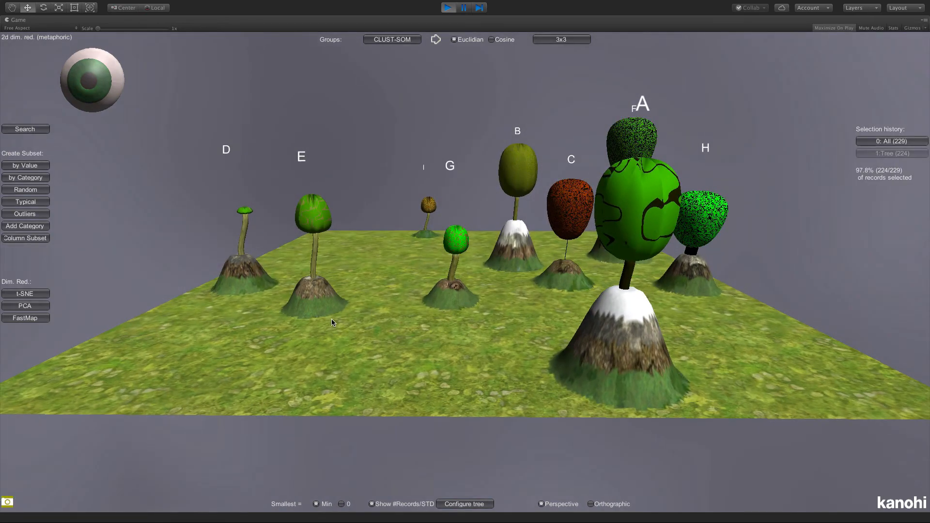
drag(353, 304, 353, 321)
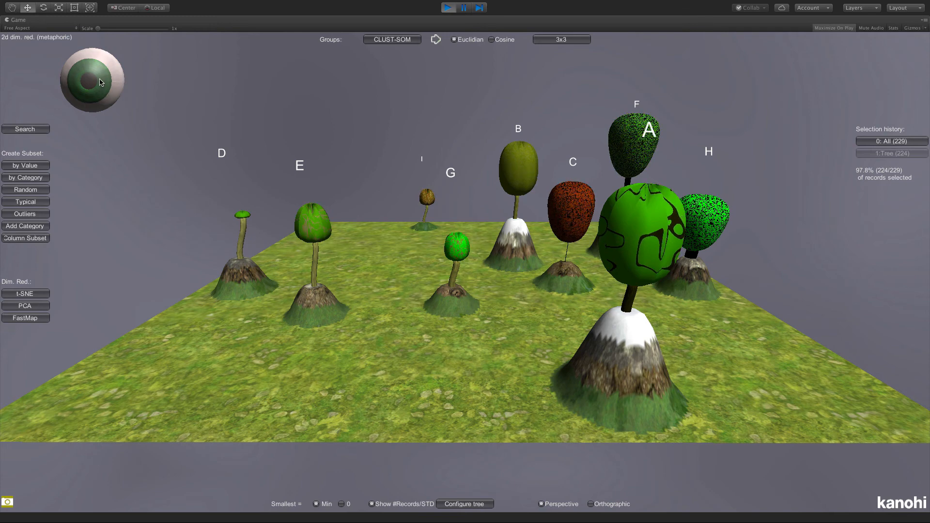
- Regroup the subset with a 4x4 SOM grid and return to the complete set of country records
click(553, 43)
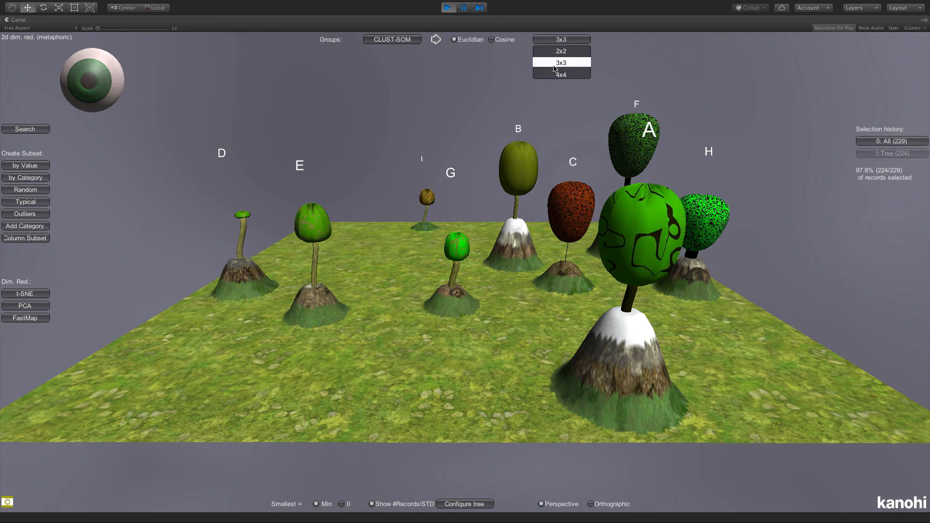
click(555, 75)
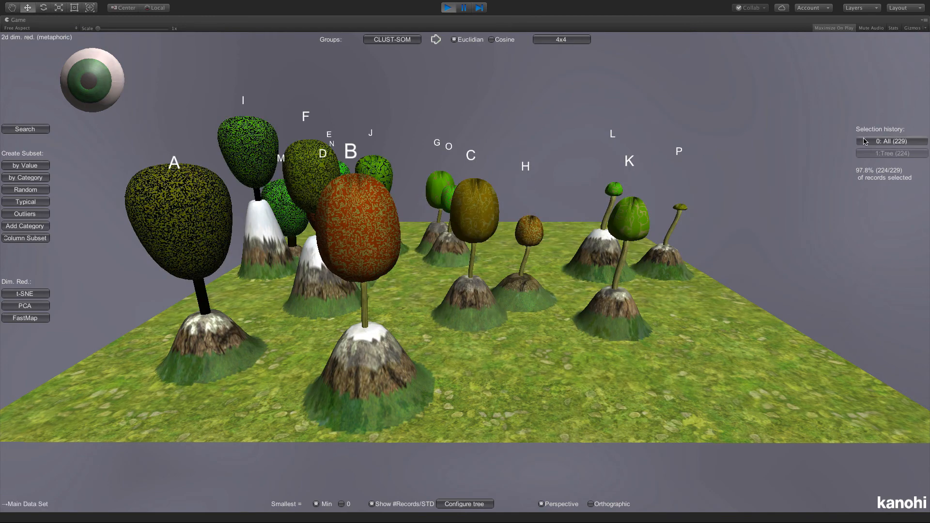
click(891, 141)
drag(523, 229, 388, 289)
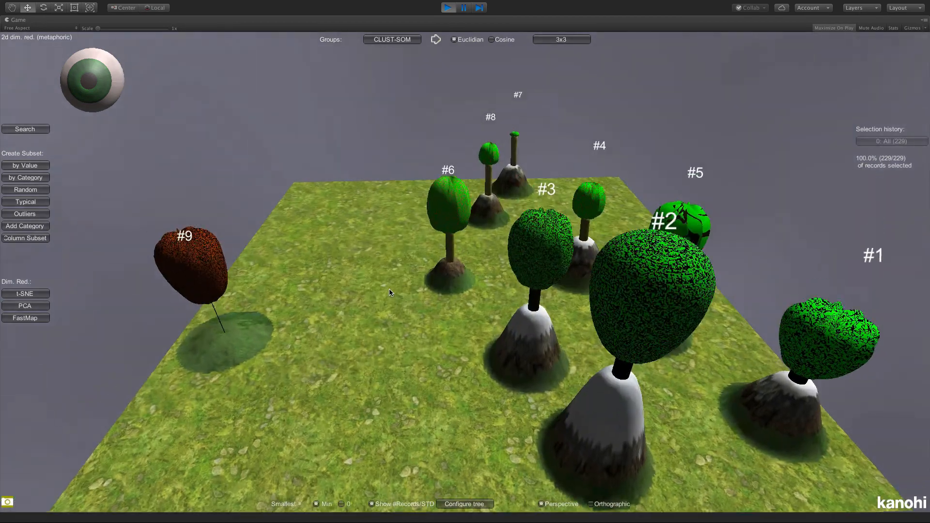
- Set the SOM grid for the complete set of country records to 4x4 and examine the isolated reddish tree
click(557, 40)
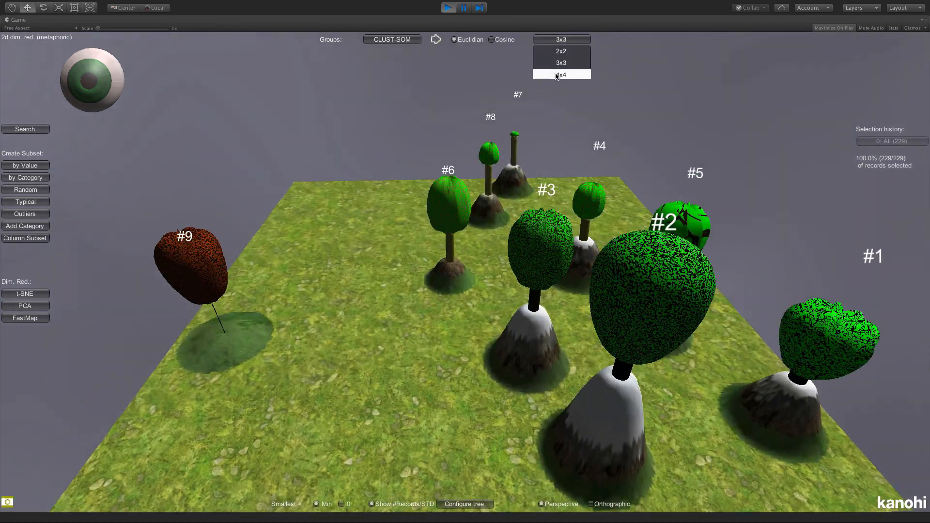
click(558, 76)
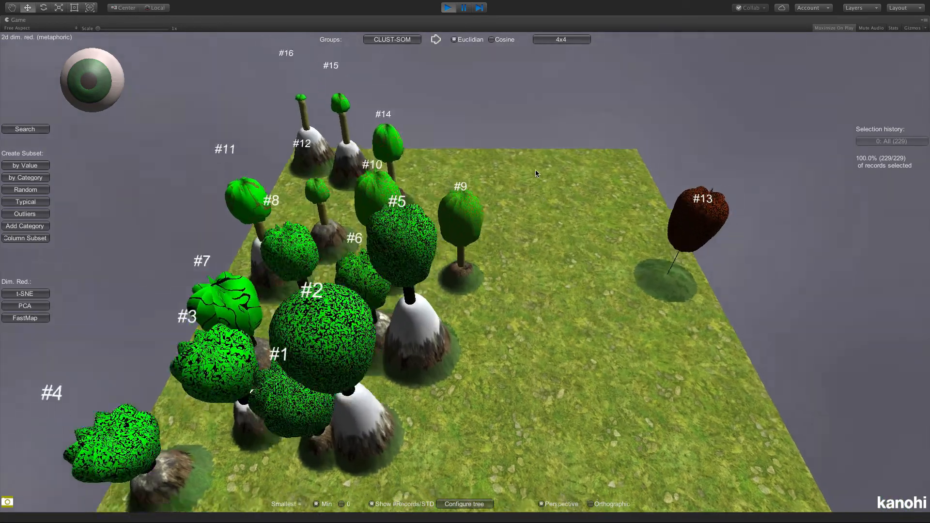
drag(535, 173, 541, 137)
drag(536, 199, 535, 169)
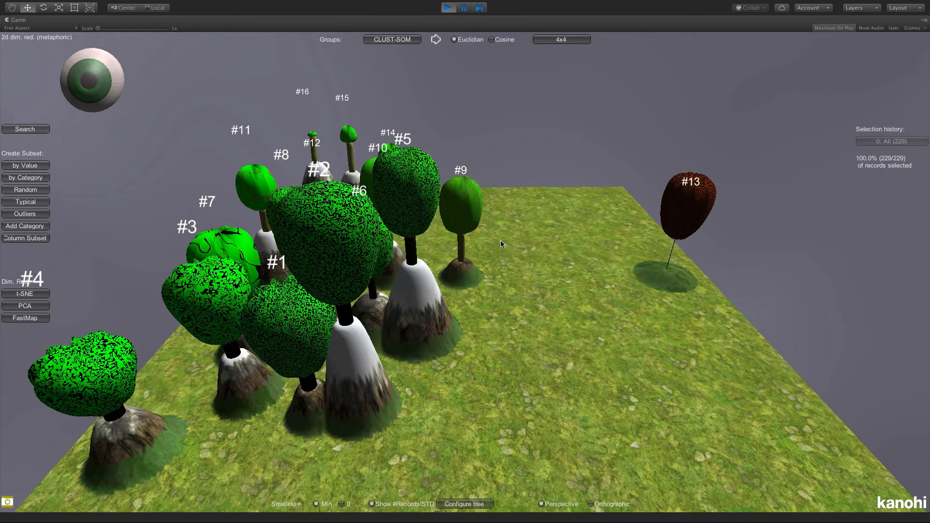
- Switch to the SOM / U-Matrix view and create a subset excluding the records of the reddish tree on the mountain
click(93, 70)
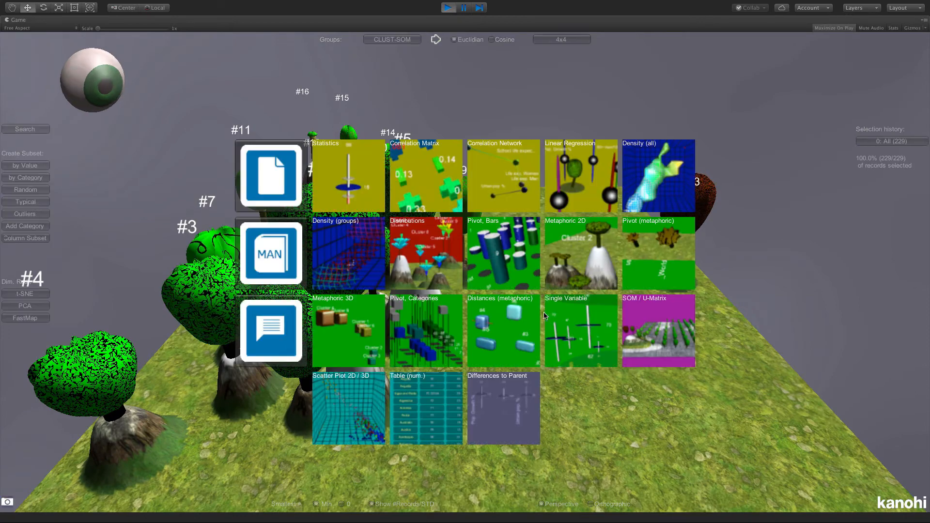
click(651, 317)
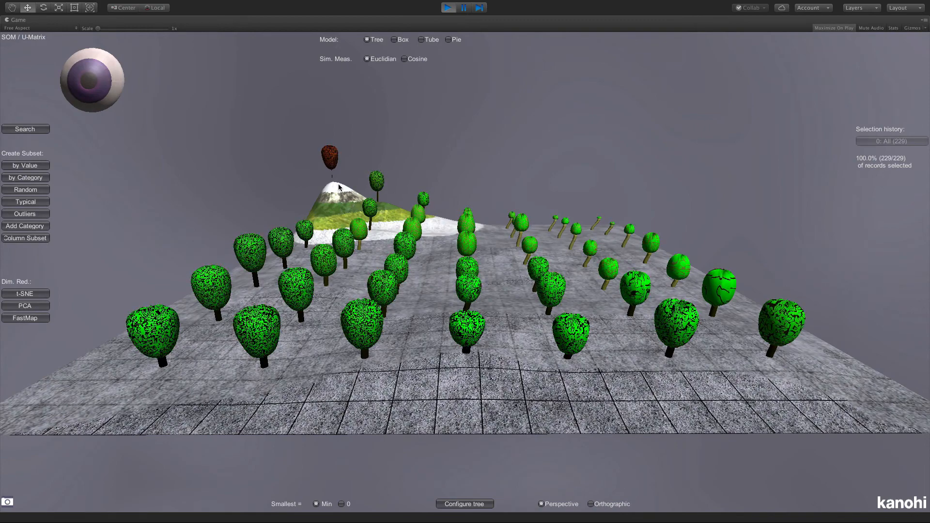
click(332, 158)
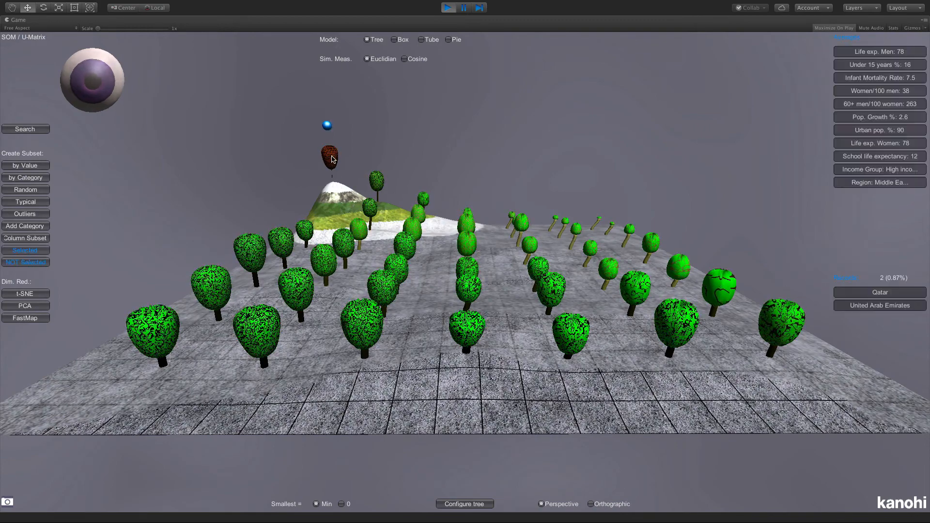
click(26, 262)
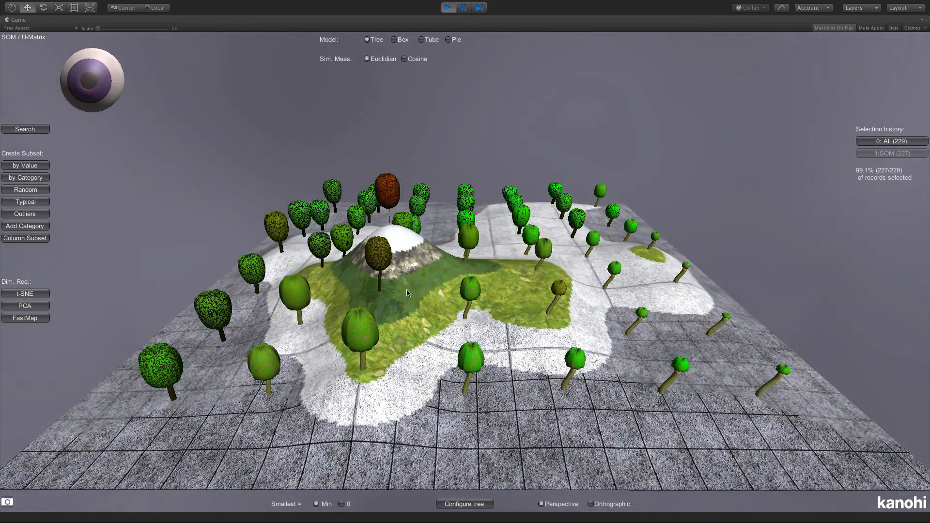
- Reduce the subset further by excluding the records of the reddish tree by the mountain peak in the recalculated map
click(388, 192)
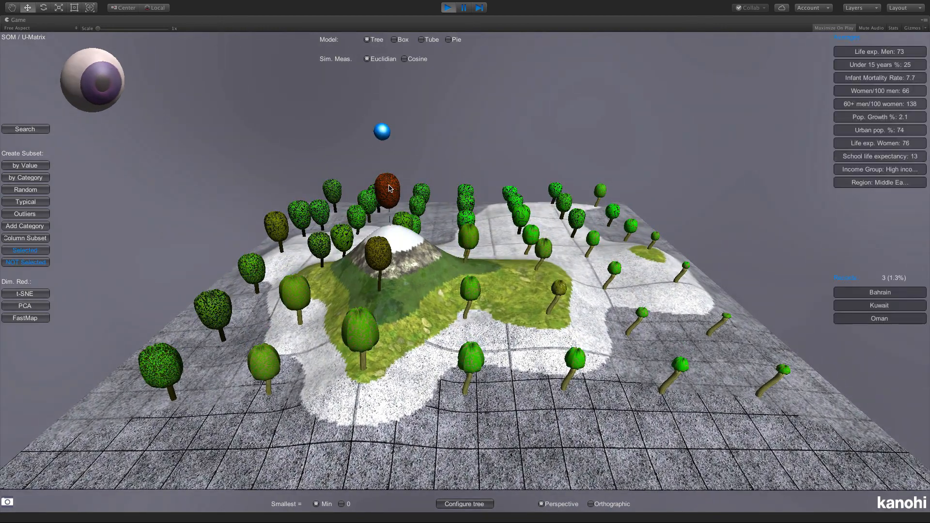
click(30, 263)
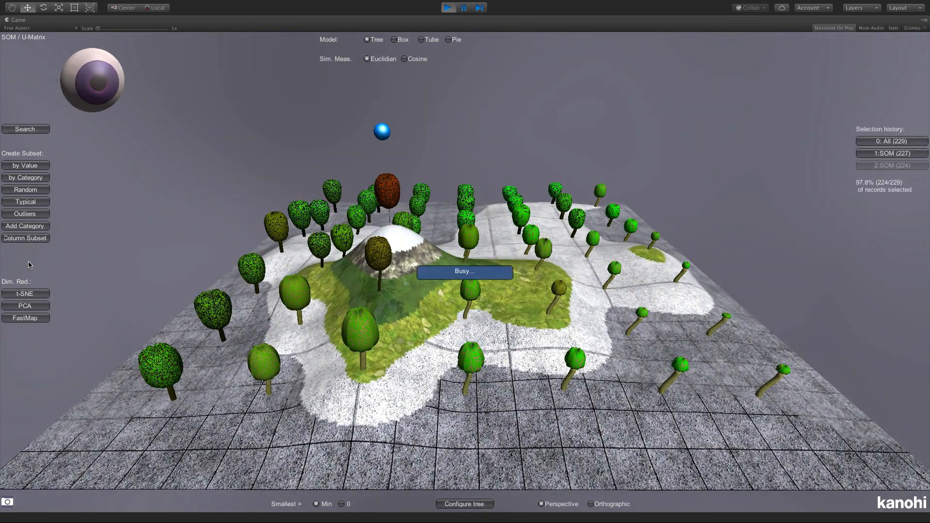